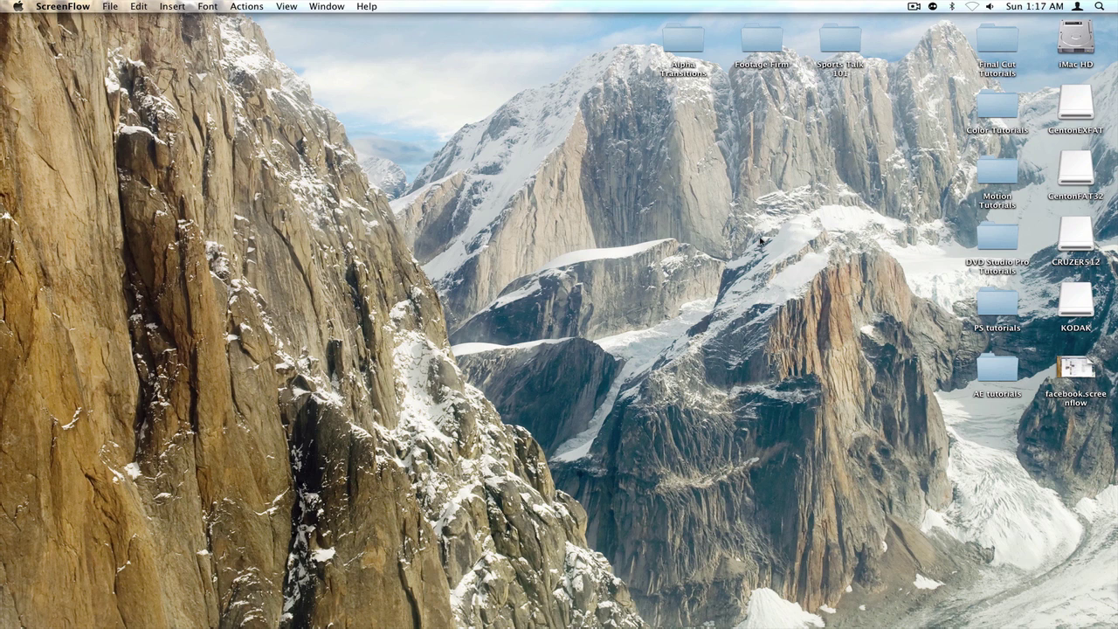
# - Launch DVD Studio Pro and choose Advanced as the application default configuration
pyautogui.moveTo(458, 610)
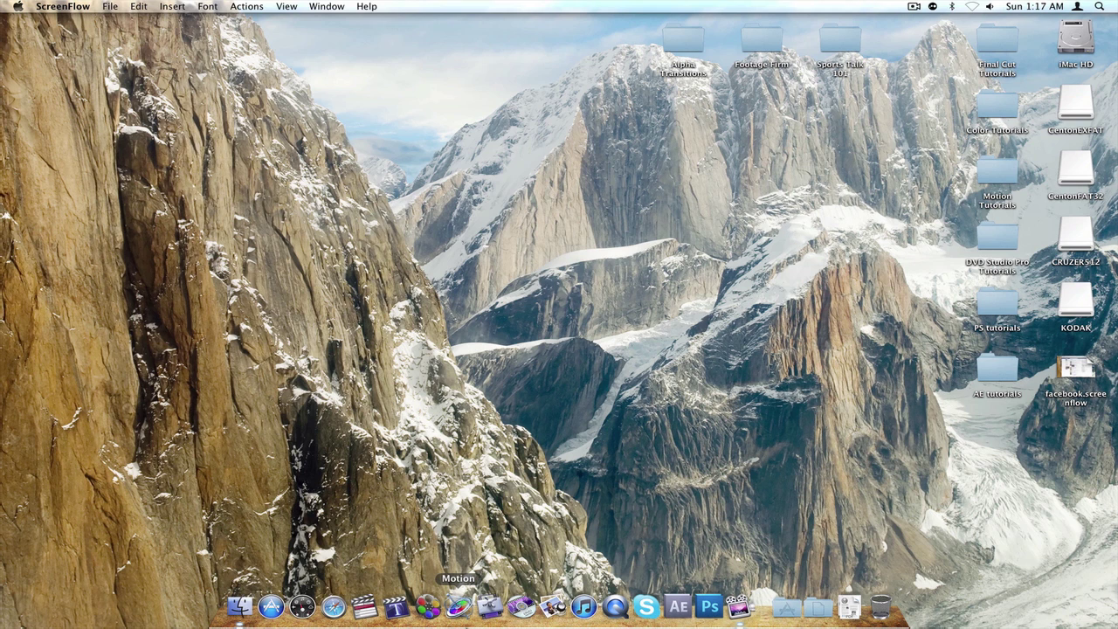
pyautogui.click(520, 606)
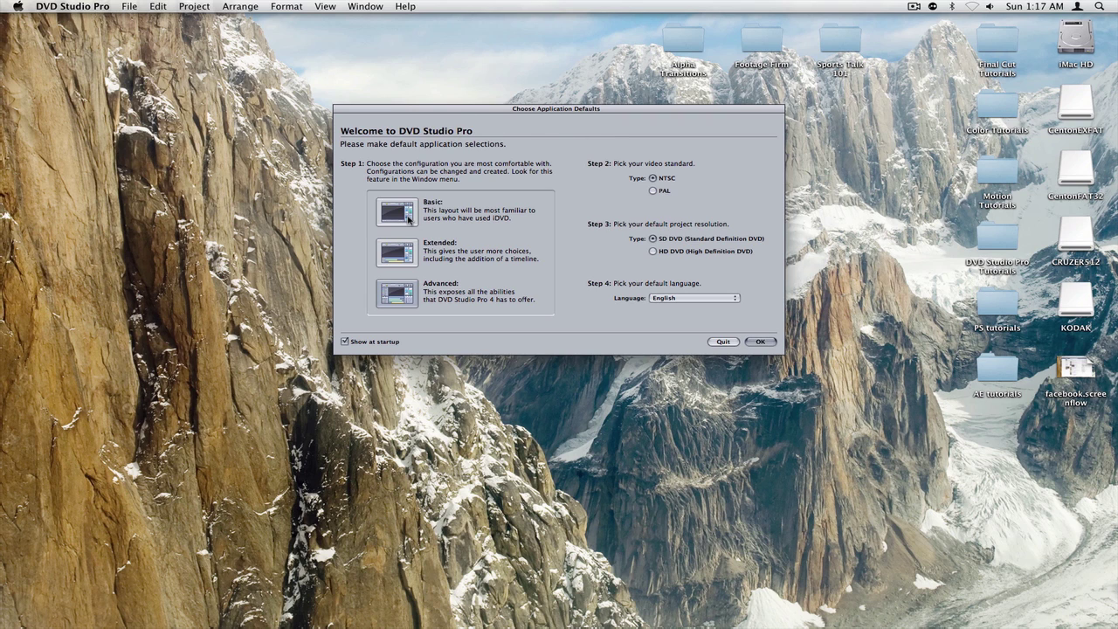
pyautogui.click(409, 219)
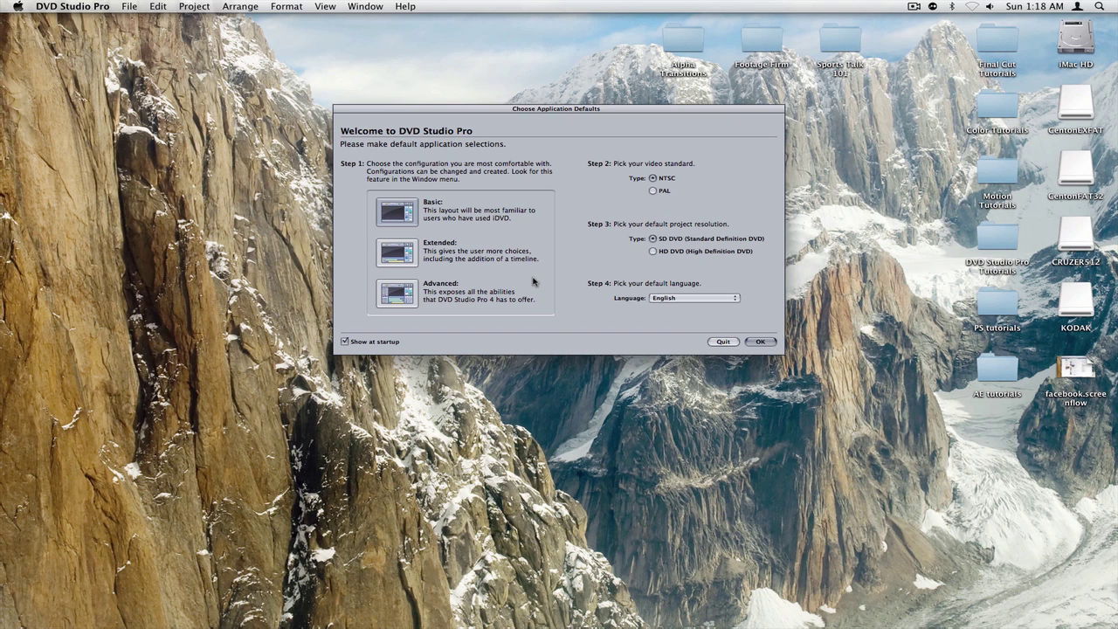
pyautogui.click(398, 293)
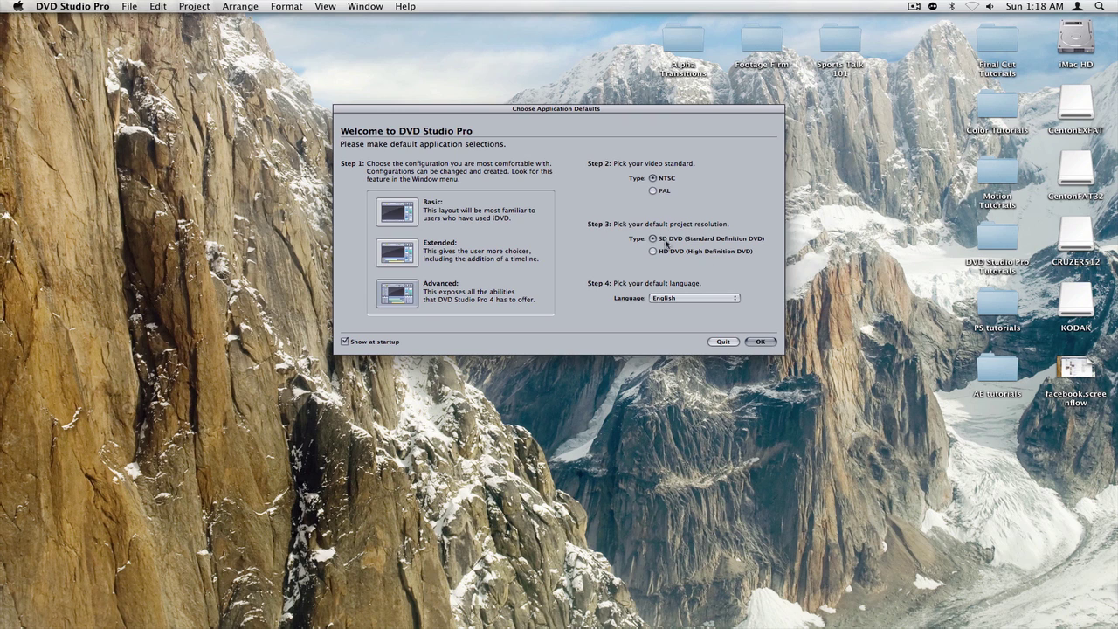
# - Confirm the Advanced defaults to open a new Untitled project with Menu 1 and Track 1
pyautogui.click(761, 342)
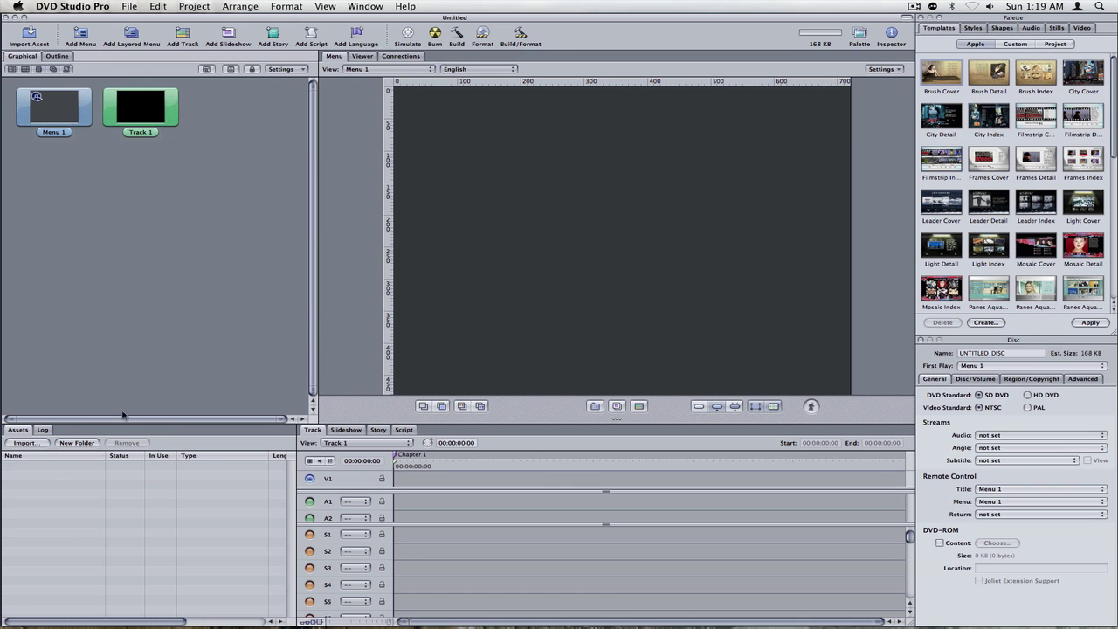
# - Import the Sports Talk 101 movie from the Desktop's Sports Talk 101 folder
pyautogui.click(33, 446)
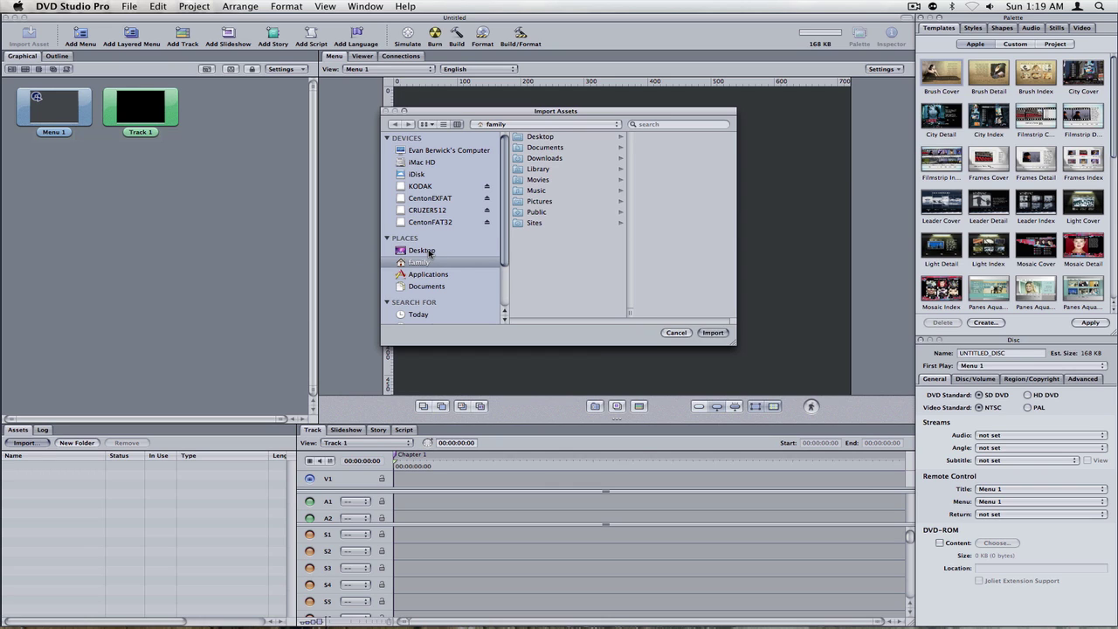
pyautogui.click(429, 251)
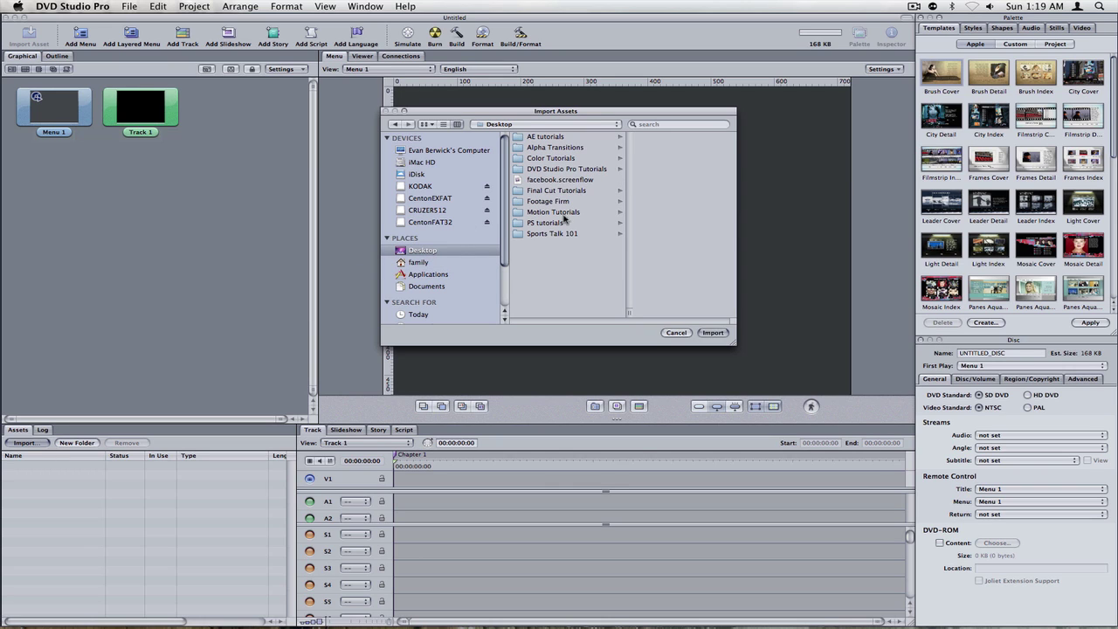
pyautogui.click(565, 233)
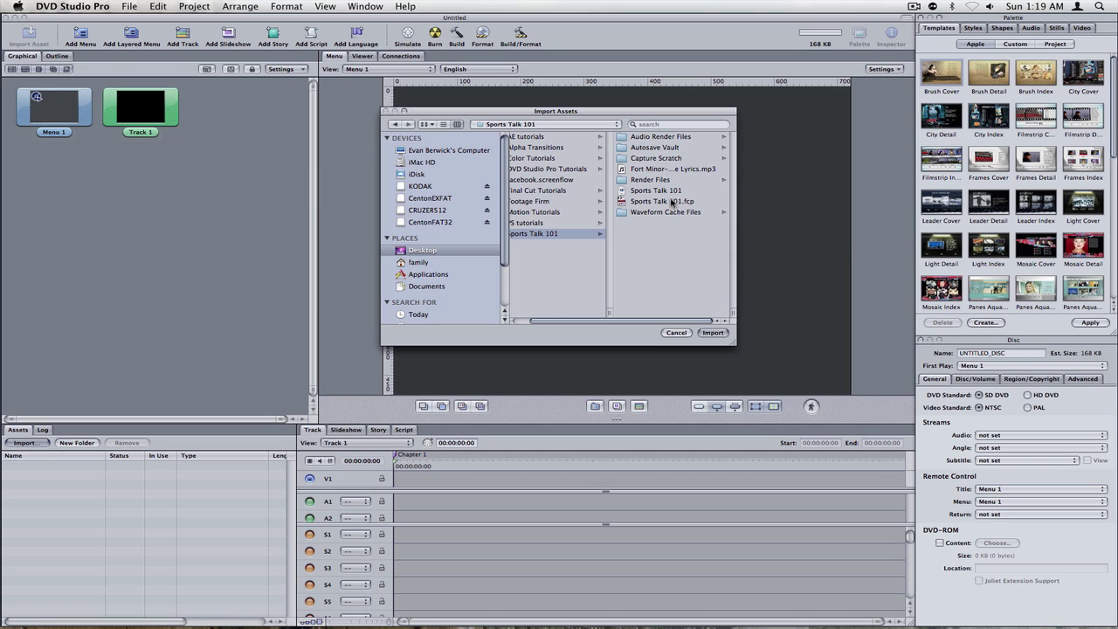
pyautogui.click(669, 193)
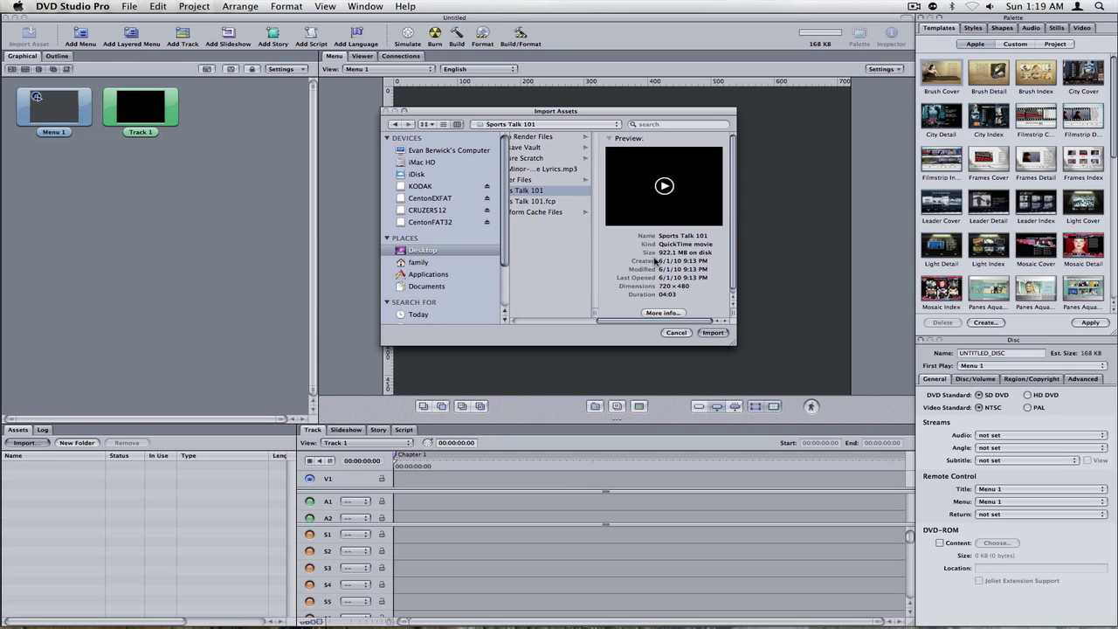
pyautogui.click(712, 334)
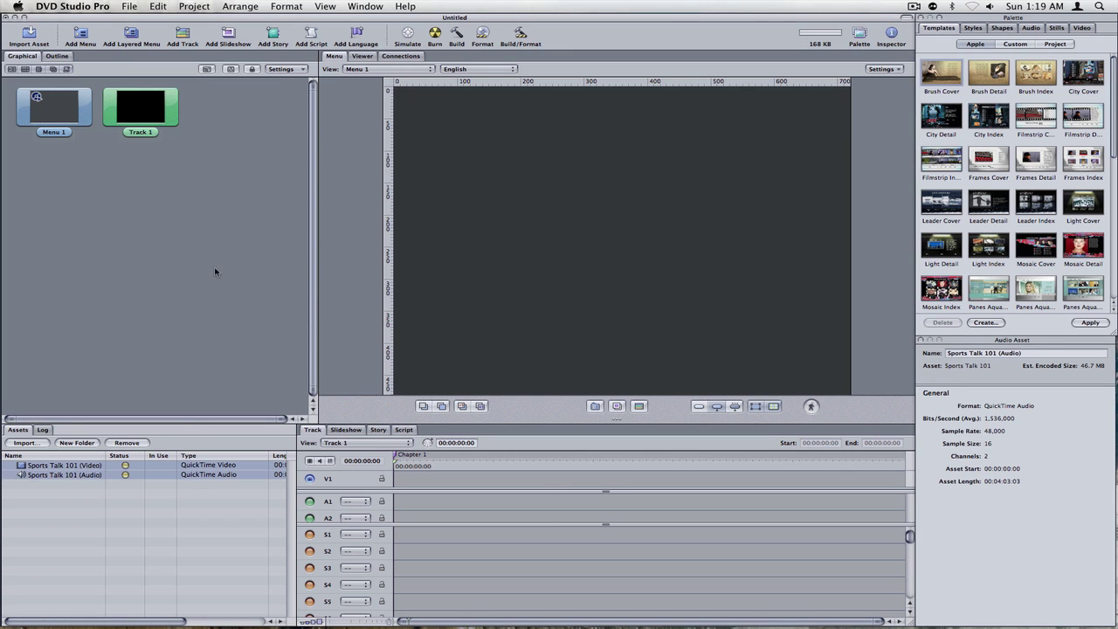
# - Import the Fort Minor-Remember the name Lyrics.mp3 song into the assets
pyautogui.click(164, 551)
pyautogui.click(22, 443)
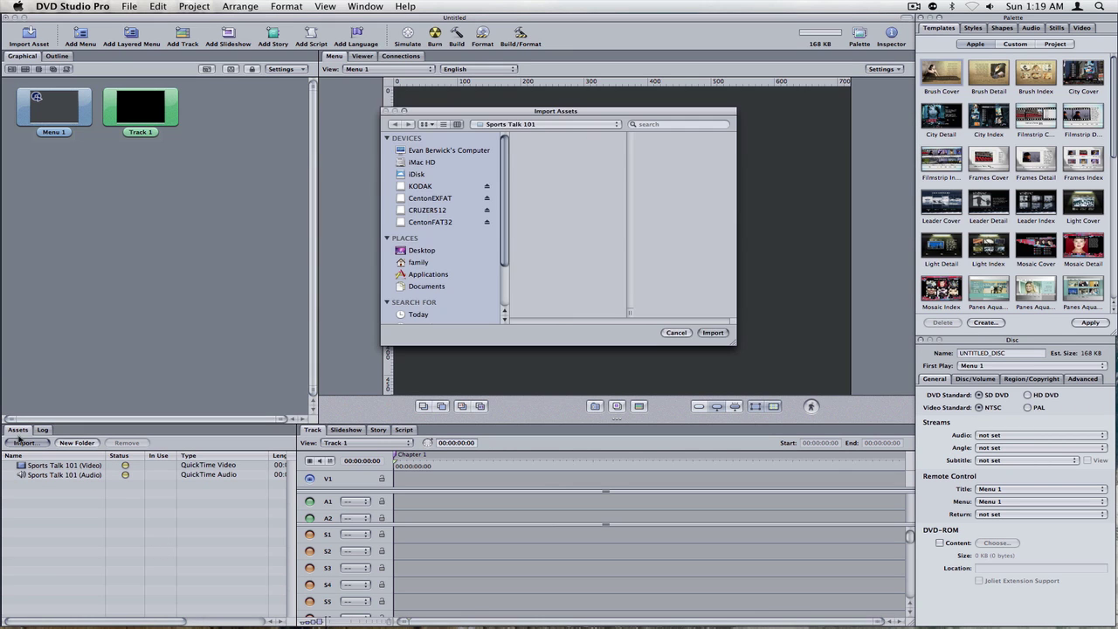
pyautogui.click(576, 172)
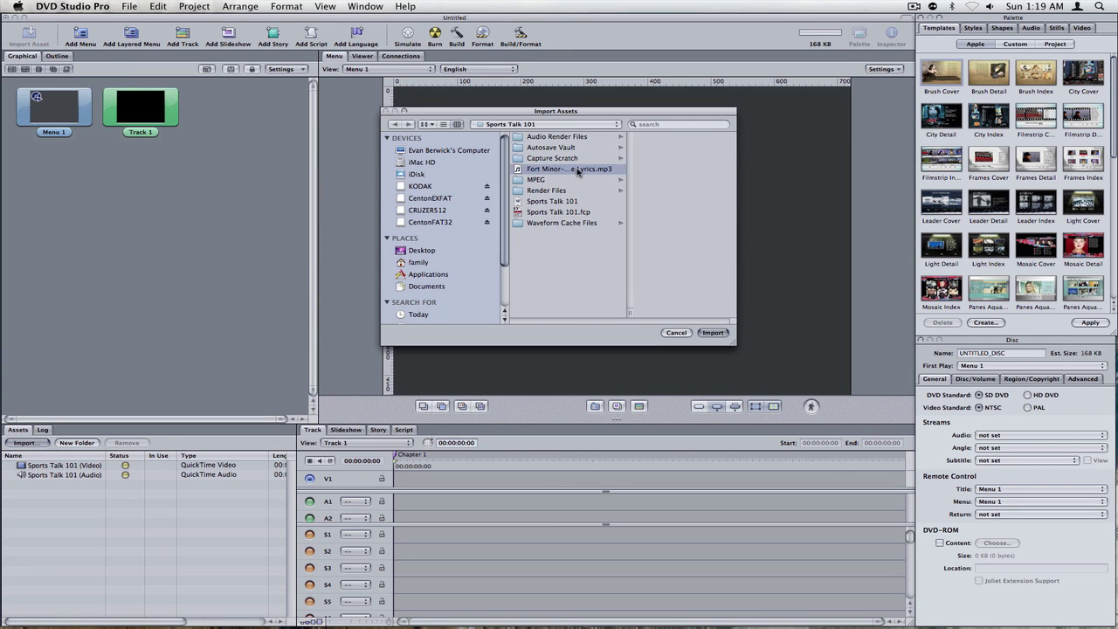
pyautogui.click(714, 332)
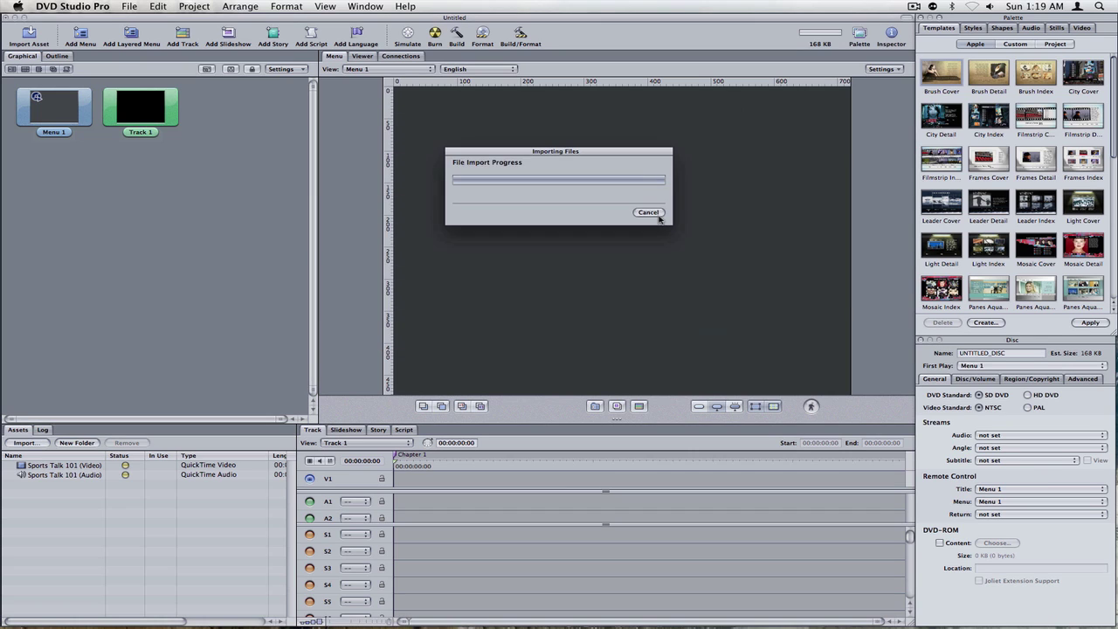
pyautogui.click(202, 256)
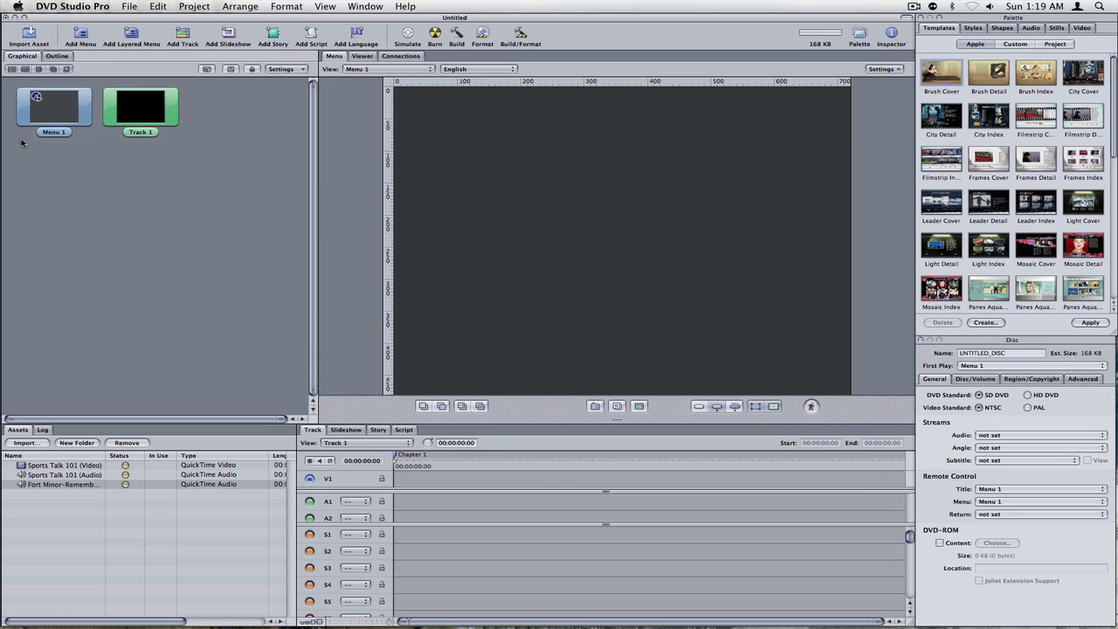
# - Select Menu 1 and scroll the Palette's Templates list
pyautogui.click(66, 108)
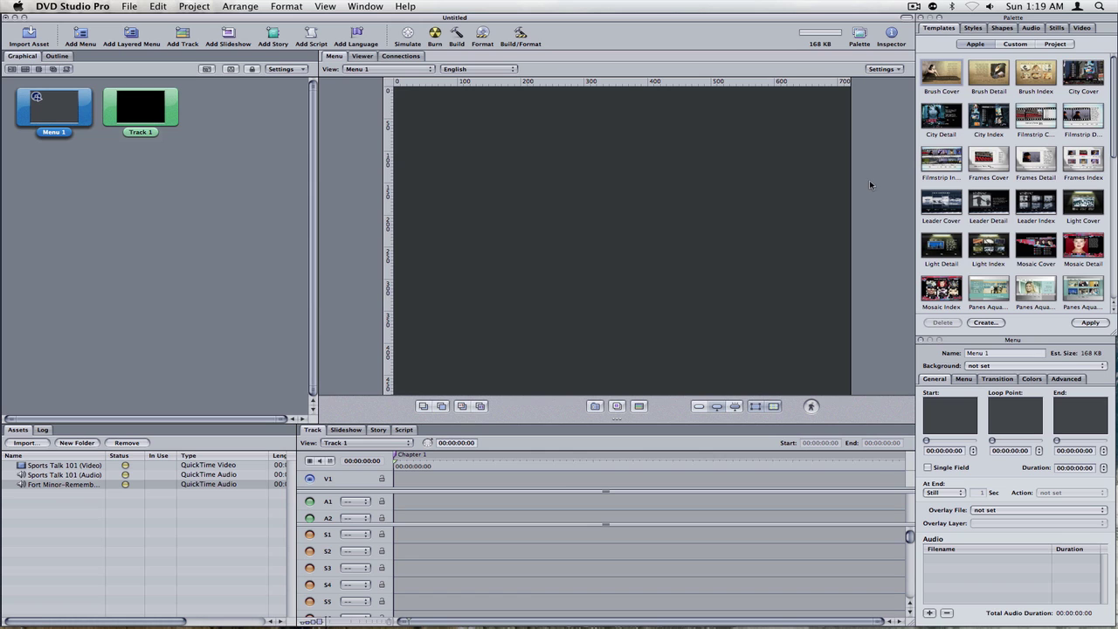
pyautogui.moveTo(1113, 102)
pyautogui.mouseDown()
pyautogui.moveTo(1107, 247)
pyautogui.moveTo(1112, 92)
pyautogui.mouseUp()
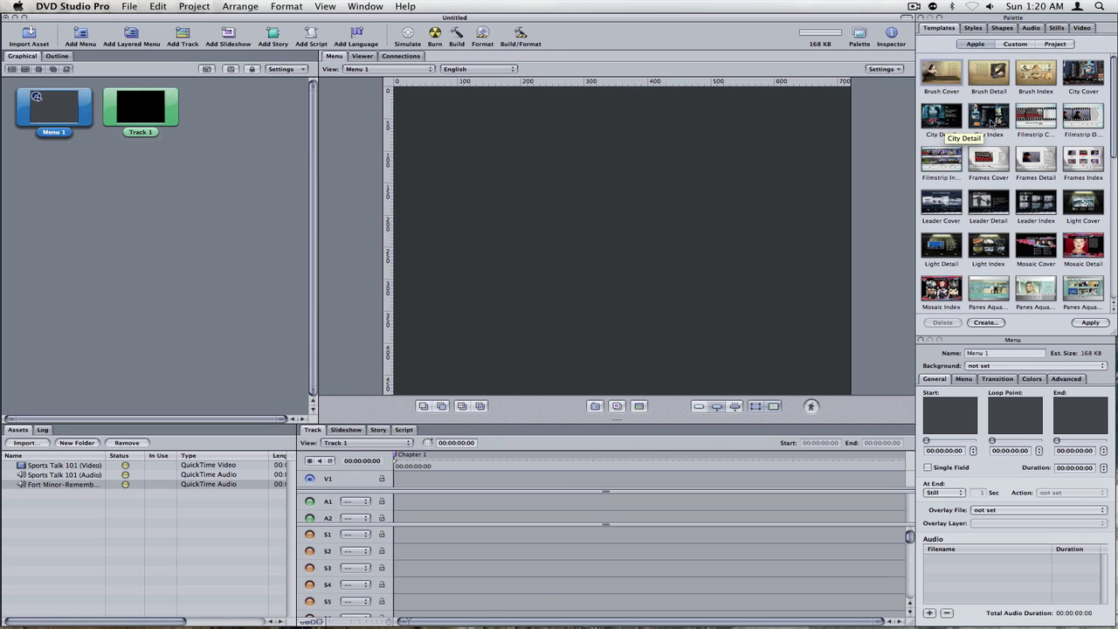
# - Preview the City Detail and City Index templates, then apply City Cover to Menu 1
pyautogui.doubleClick(1085, 75)
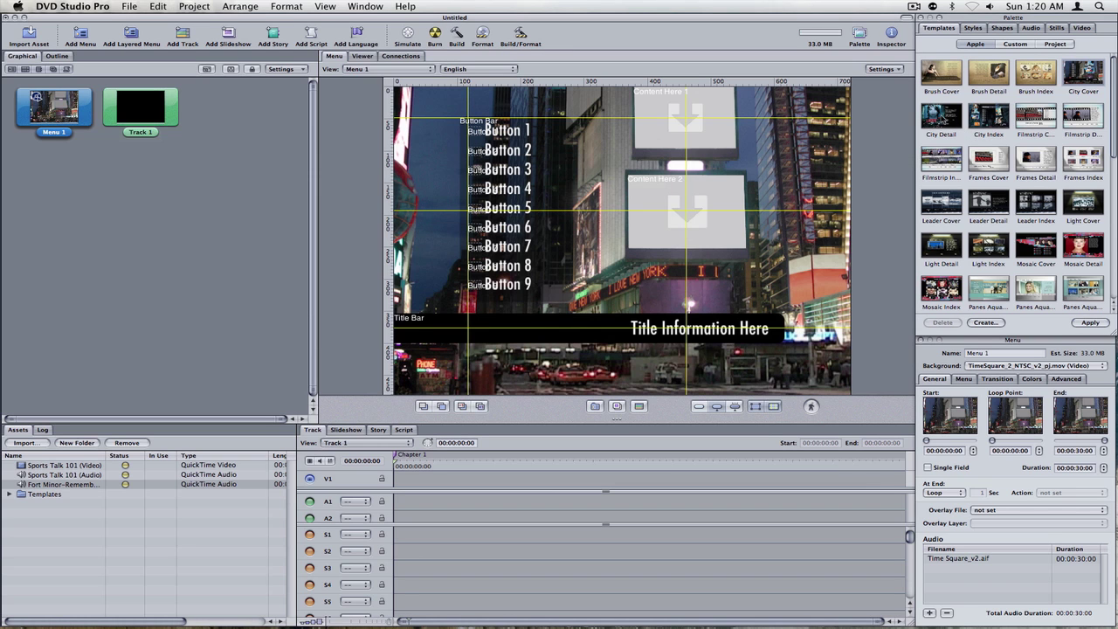
pyautogui.doubleClick(951, 116)
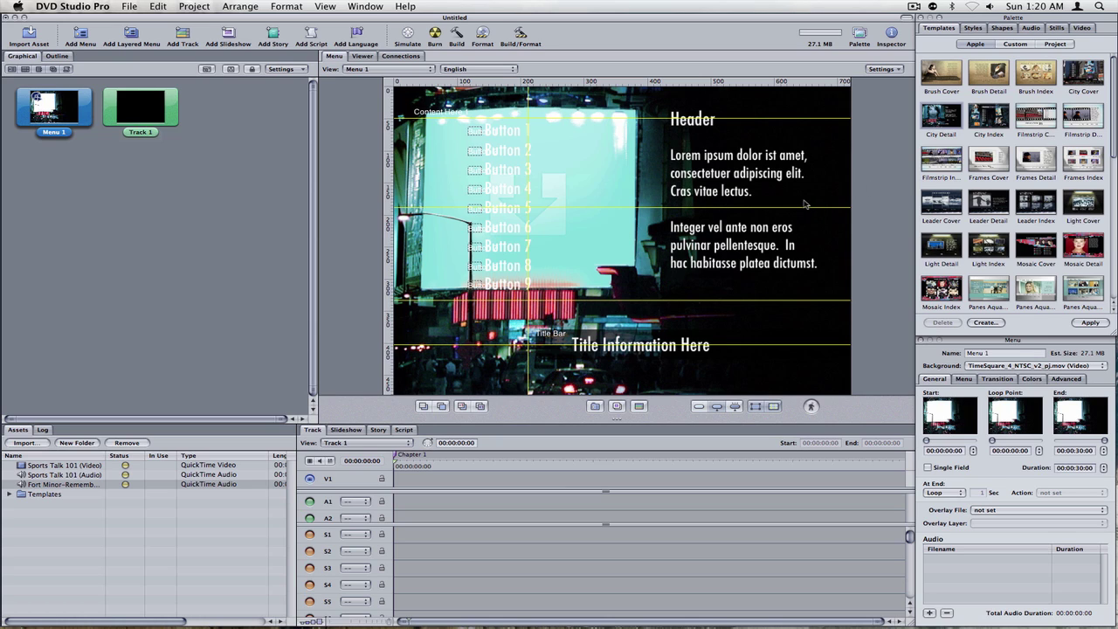
pyautogui.doubleClick(989, 118)
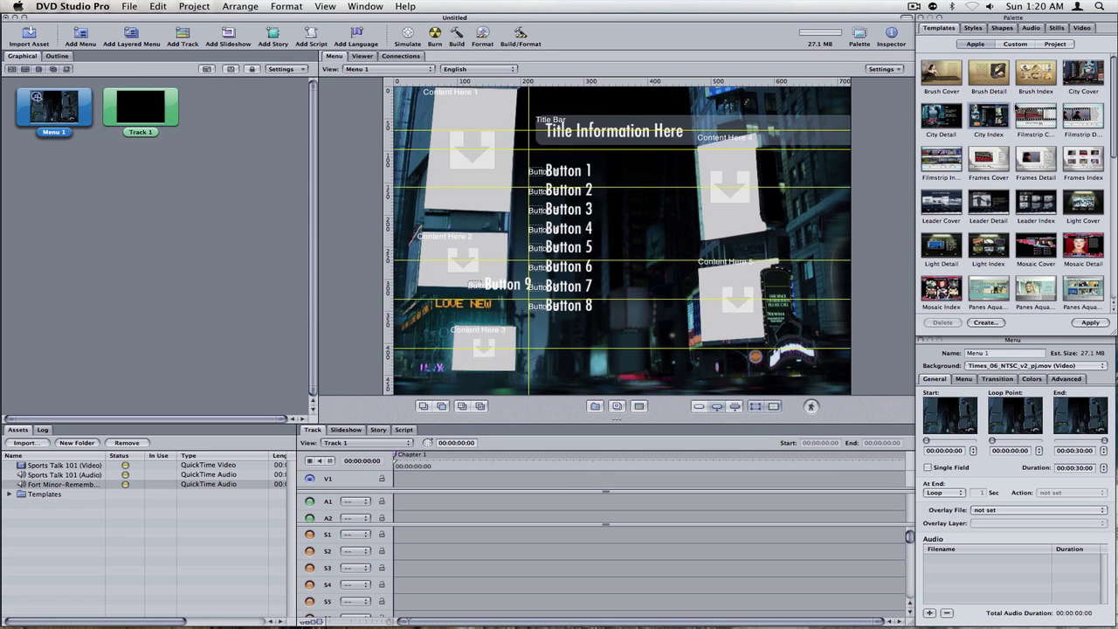
pyautogui.doubleClick(1099, 73)
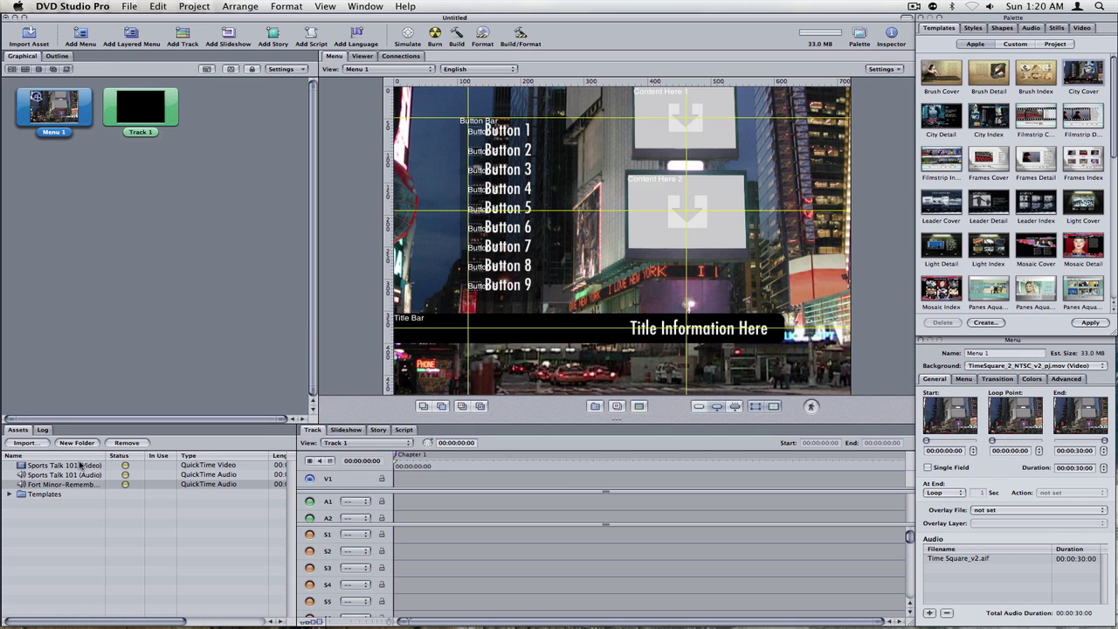
# - Put Sports Talk 101 video in both drop zones, starting at 00:01:17:15 and 00:00:13:15
pyautogui.click(21, 469)
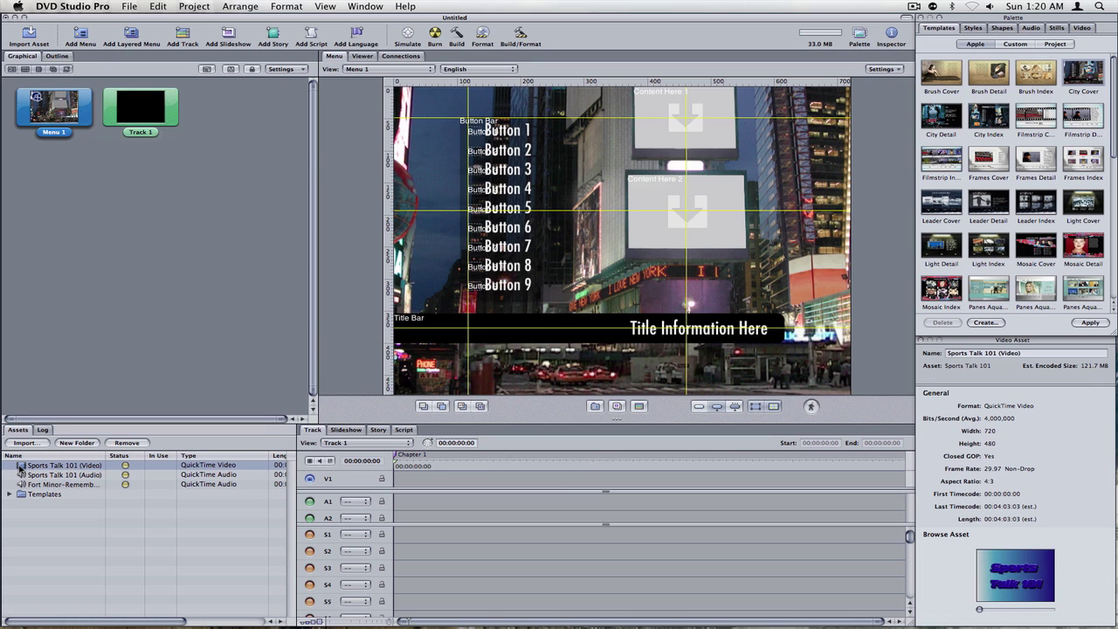
pyautogui.moveTo(21, 468); pyautogui.dragTo(681, 236)
pyautogui.moveTo(21, 469); pyautogui.dragTo(663, 136)
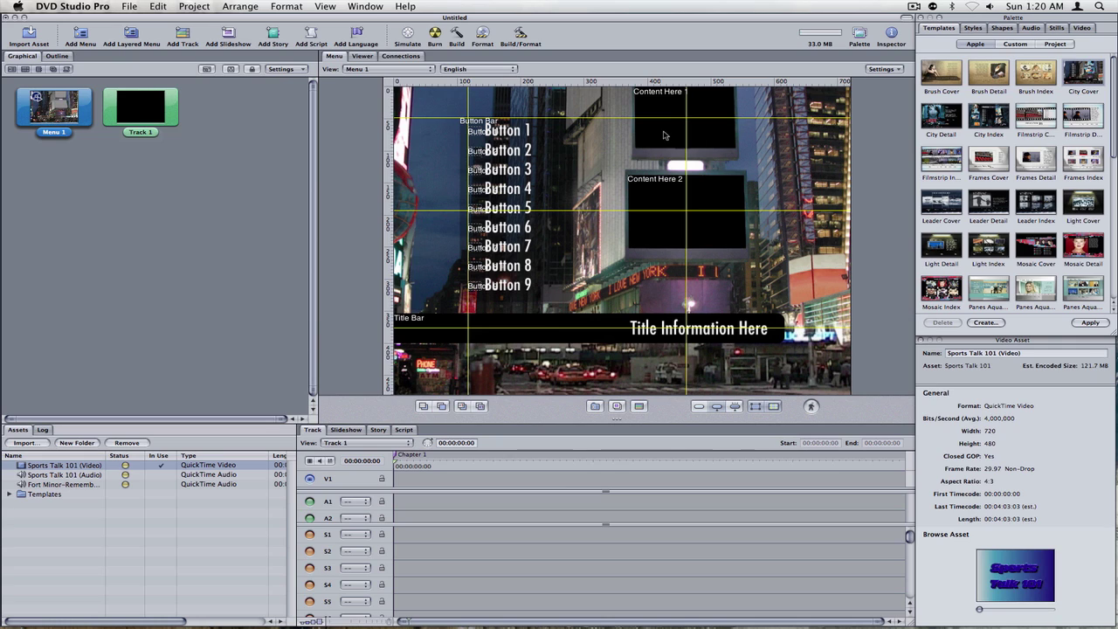
pyautogui.click(663, 133)
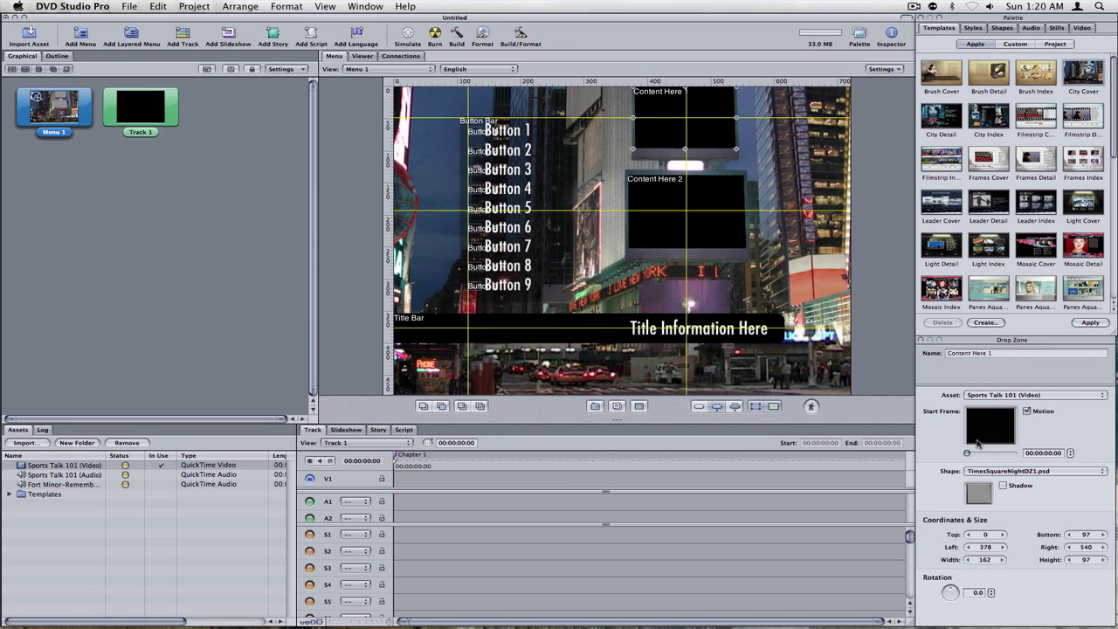
pyautogui.moveTo(968, 454); pyautogui.dragTo(985, 454)
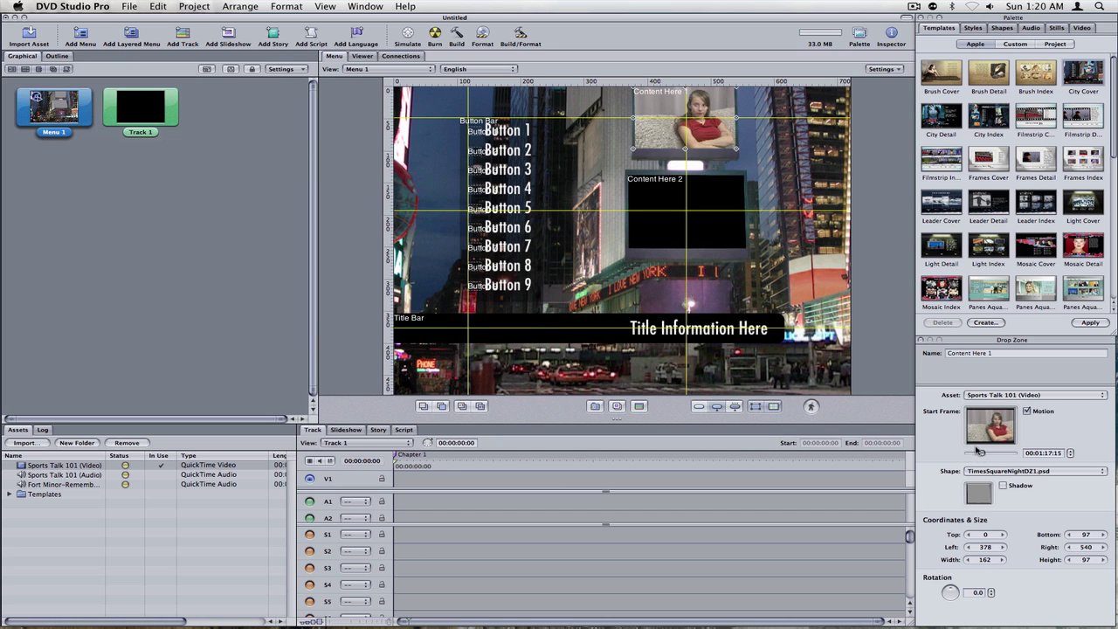
pyautogui.click(712, 231)
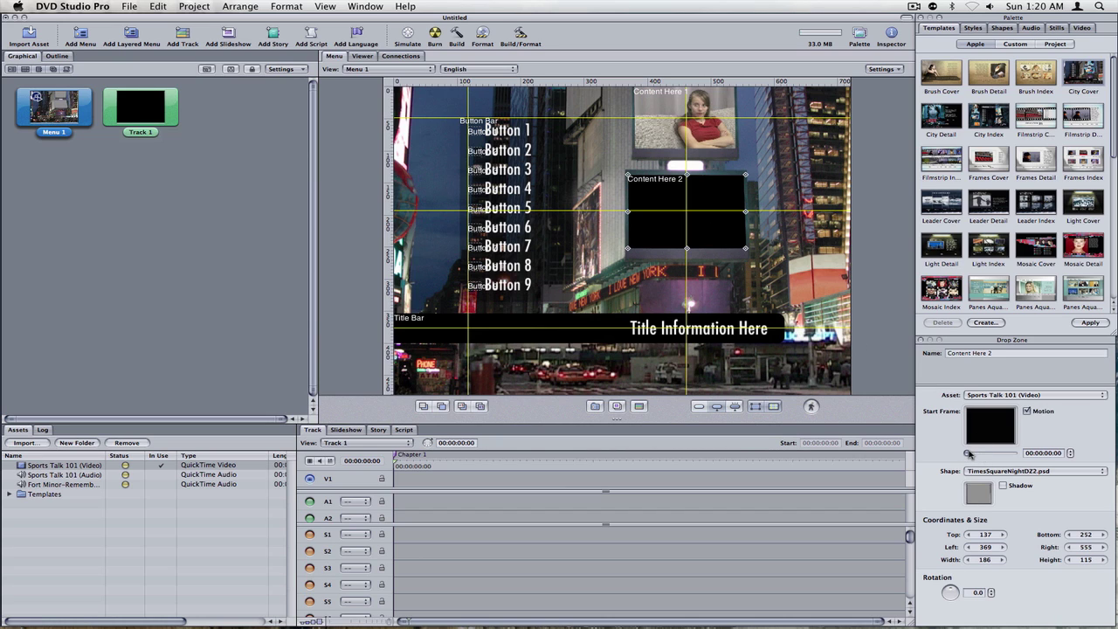
pyautogui.moveTo(968, 453); pyautogui.dragTo(971, 454)
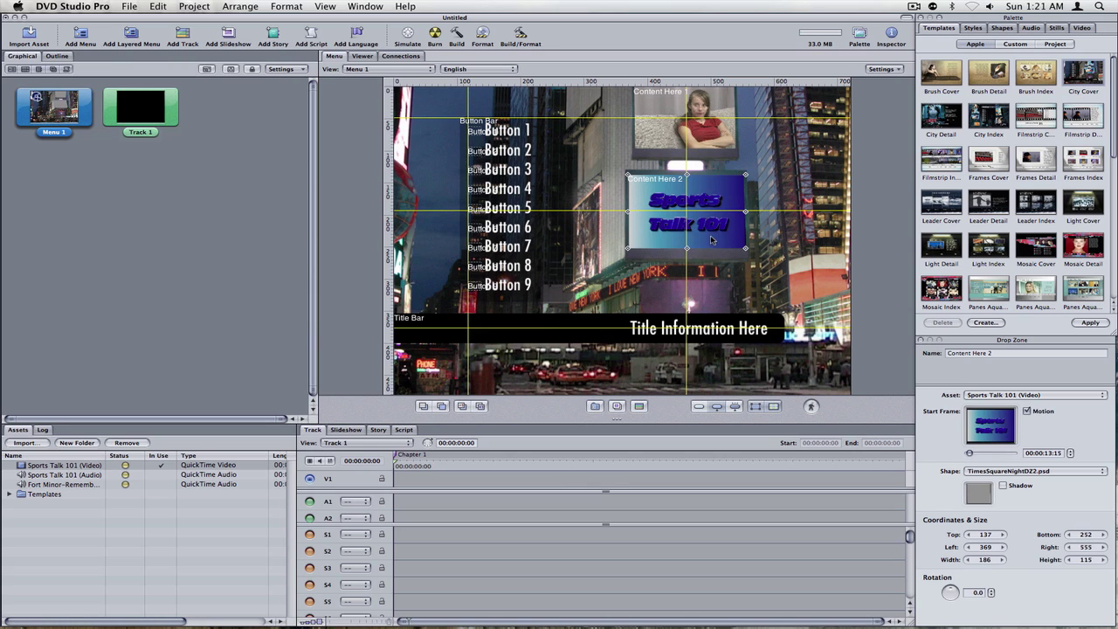
# - Replace the menu's placeholder title text with 'Sports Talk 101'
pyautogui.click(720, 338)
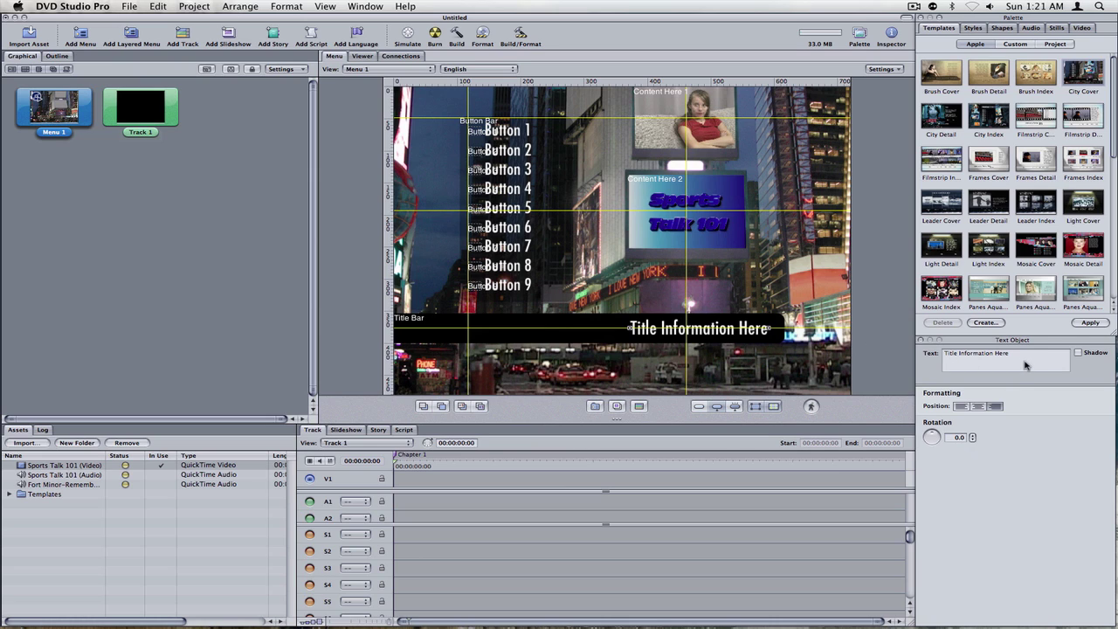
pyautogui.moveTo(1027, 360); pyautogui.dragTo(937, 356)
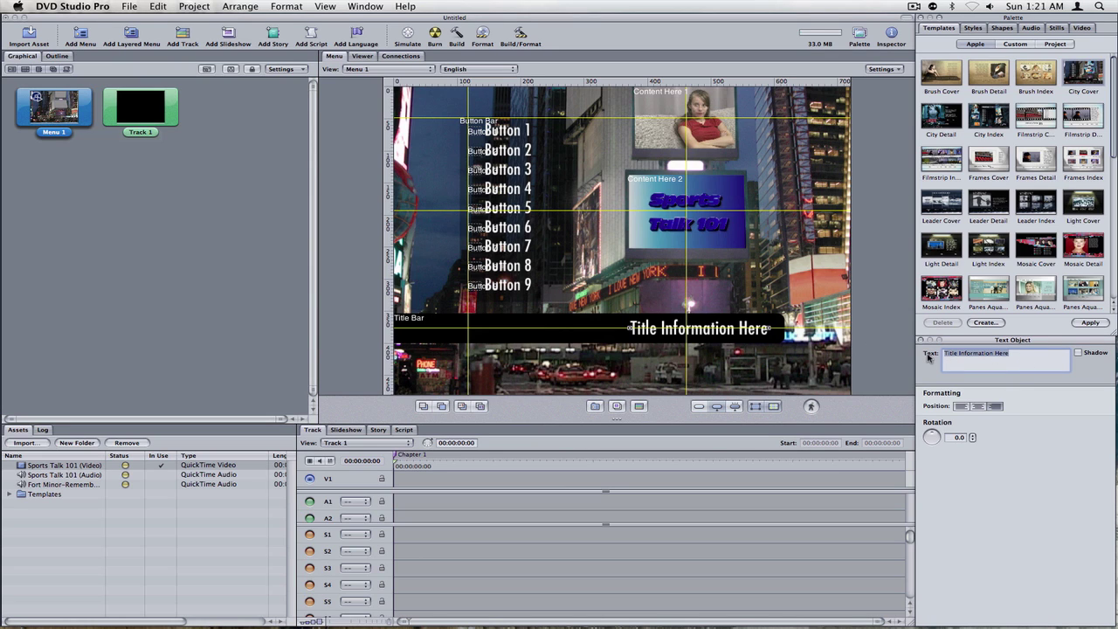
pyautogui.write('Sports Talk')
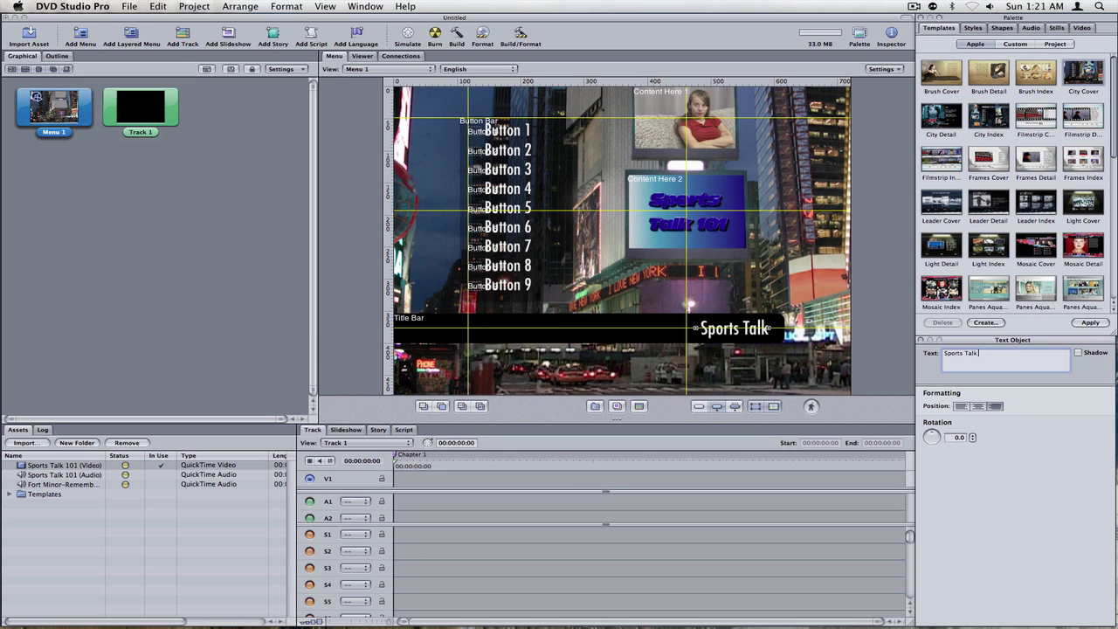
pyautogui.write(' 101')
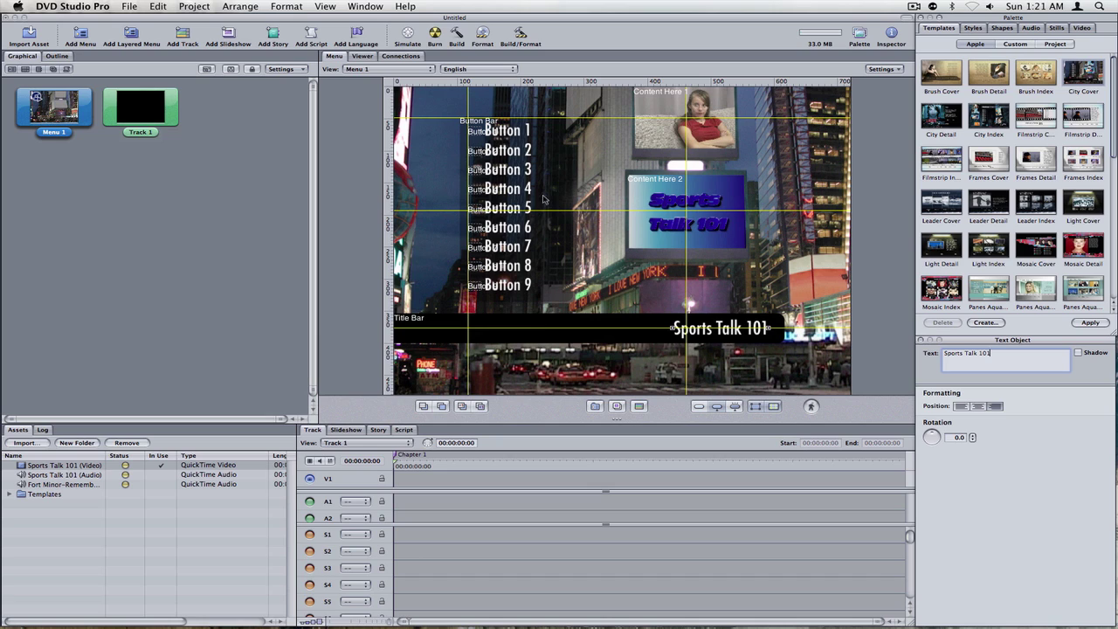
pyautogui.click(512, 294)
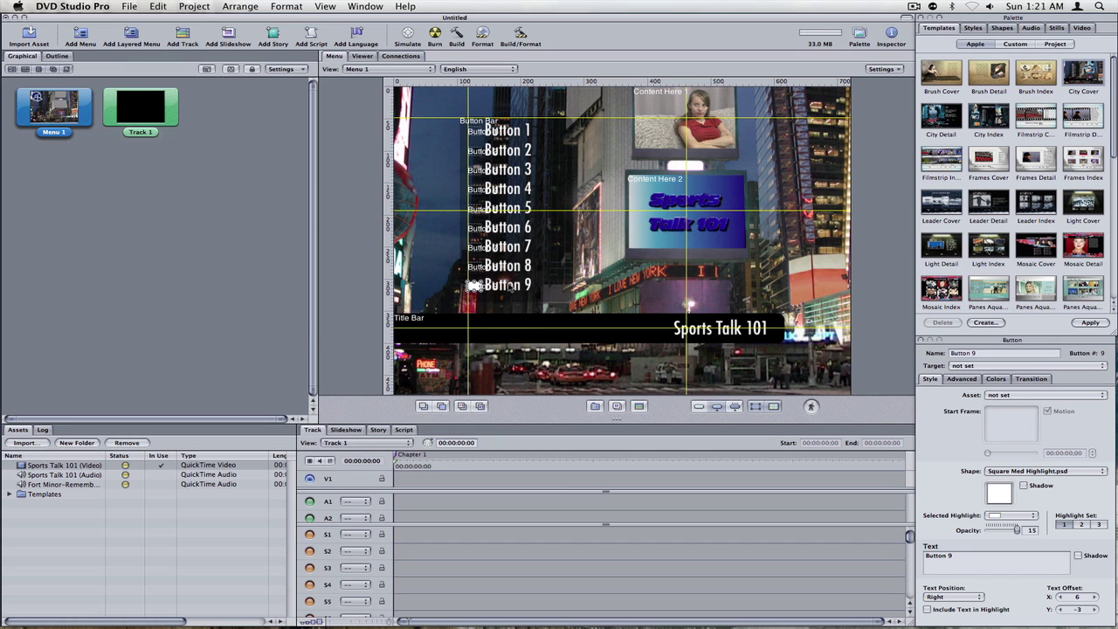
# - Delete Buttons 9 down through 2 from the menu, keeping only Button 1
pyautogui.press('Delete')
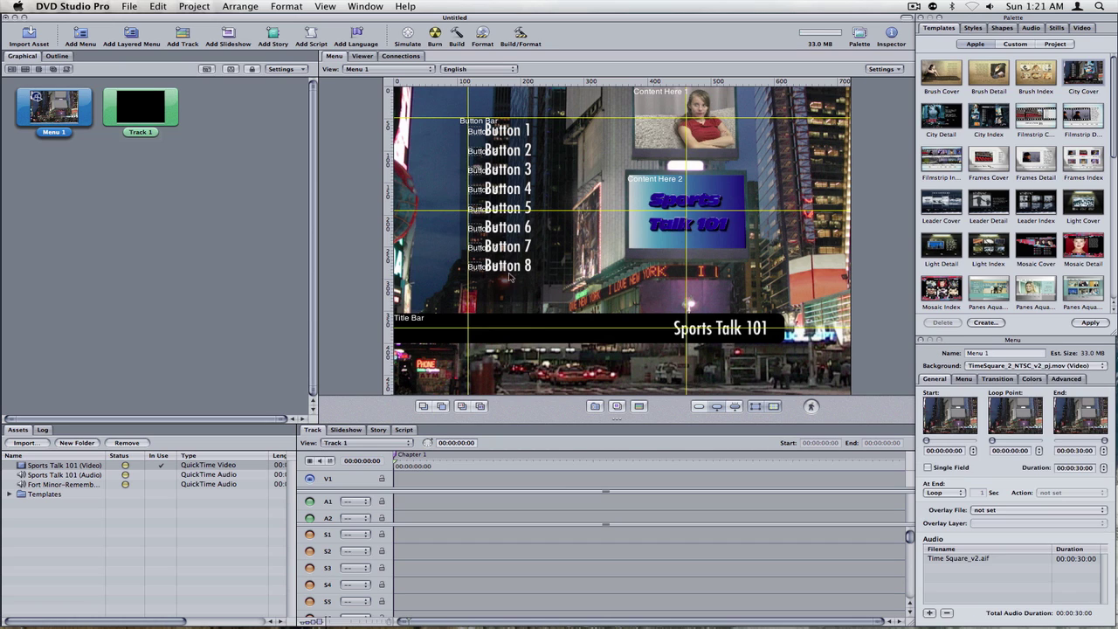
pyautogui.click(511, 266)
pyautogui.press('Delete')
pyautogui.click(511, 247)
pyautogui.press('Delete')
pyautogui.click(511, 228)
pyautogui.press('Delete')
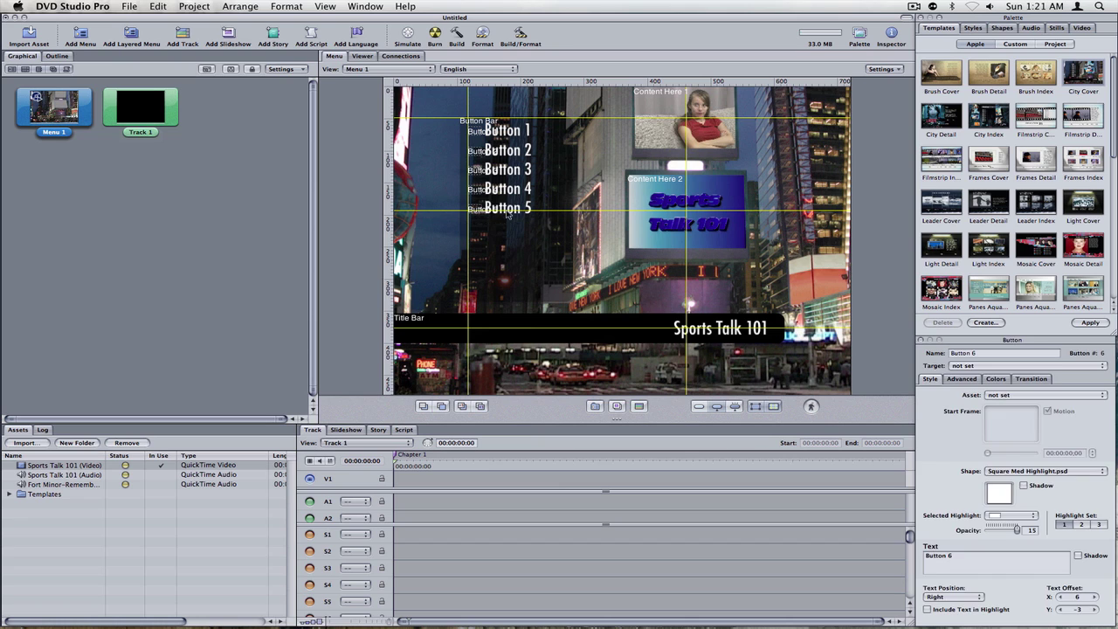
pyautogui.click(511, 209)
pyautogui.press('Delete')
pyautogui.click(510, 189)
pyautogui.press('Delete')
pyautogui.click(509, 169)
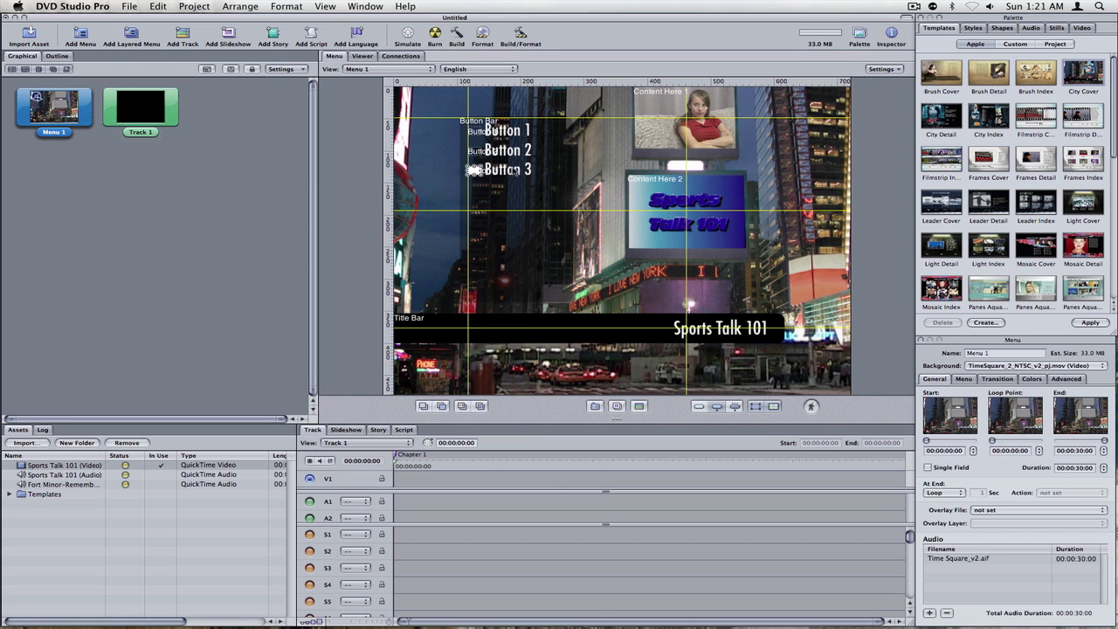
pyautogui.press('Delete')
pyautogui.click(510, 151)
pyautogui.press('Delete')
pyautogui.click(512, 133)
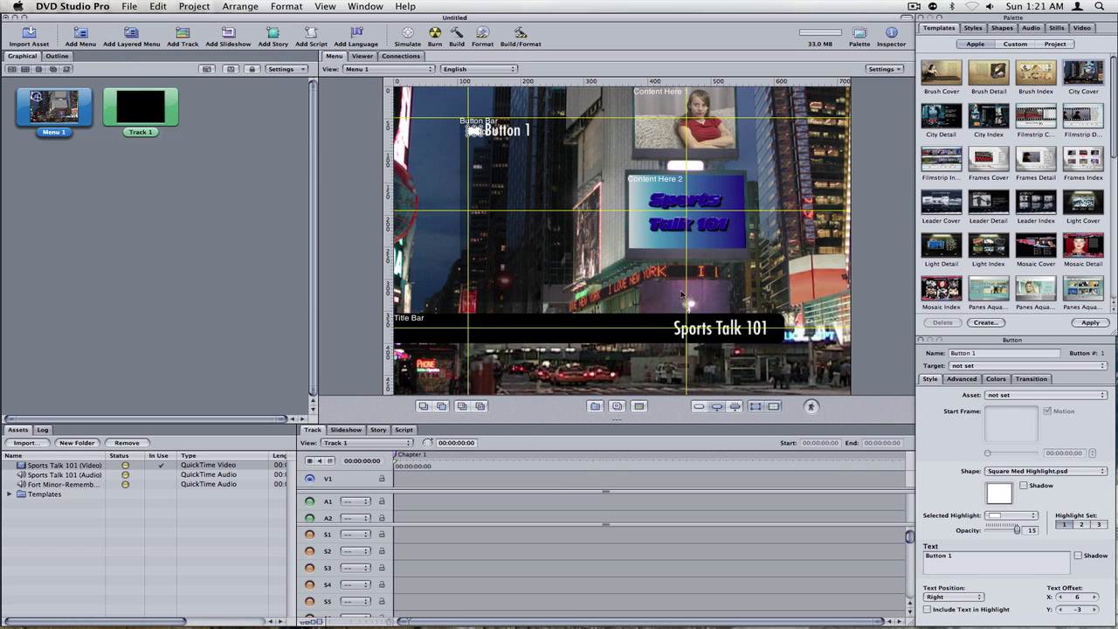
# - Set Button 1's target to Track 1 and move the Track 1 tile below Menu 1
pyautogui.click(990, 367)
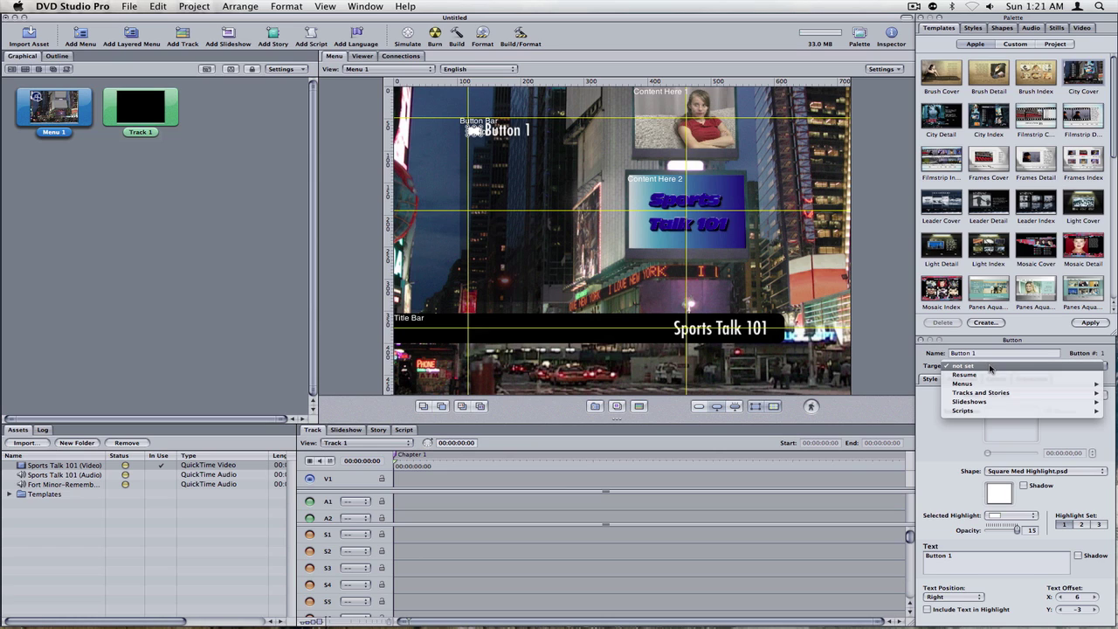
pyautogui.moveTo(990, 392)
pyautogui.moveTo(917, 396)
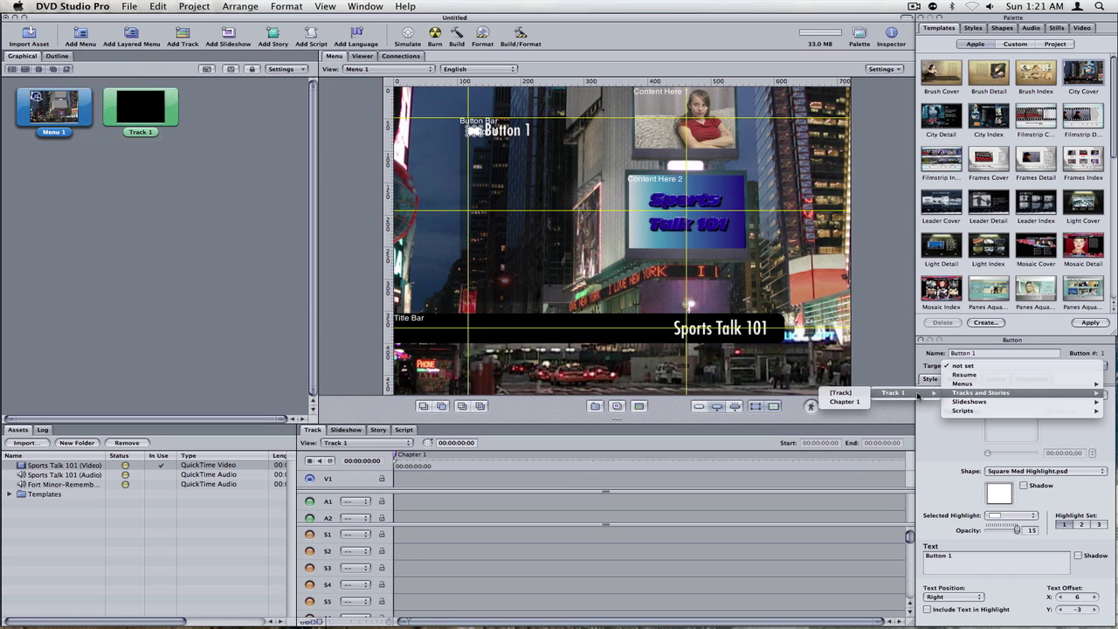
pyautogui.click(853, 395)
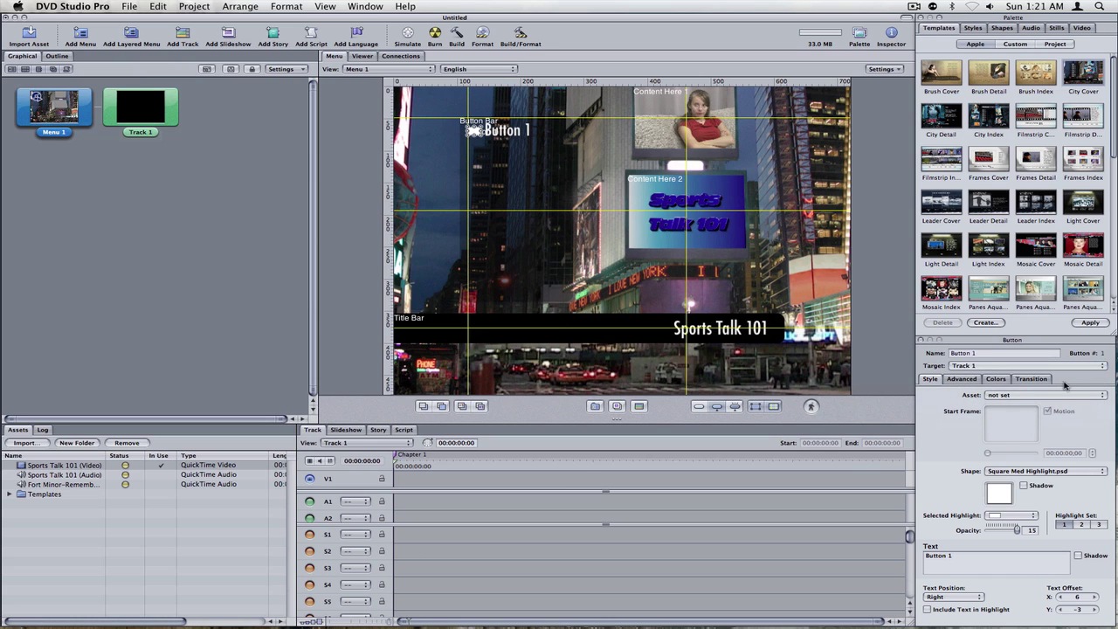
pyautogui.moveTo(148, 109); pyautogui.dragTo(235, 197)
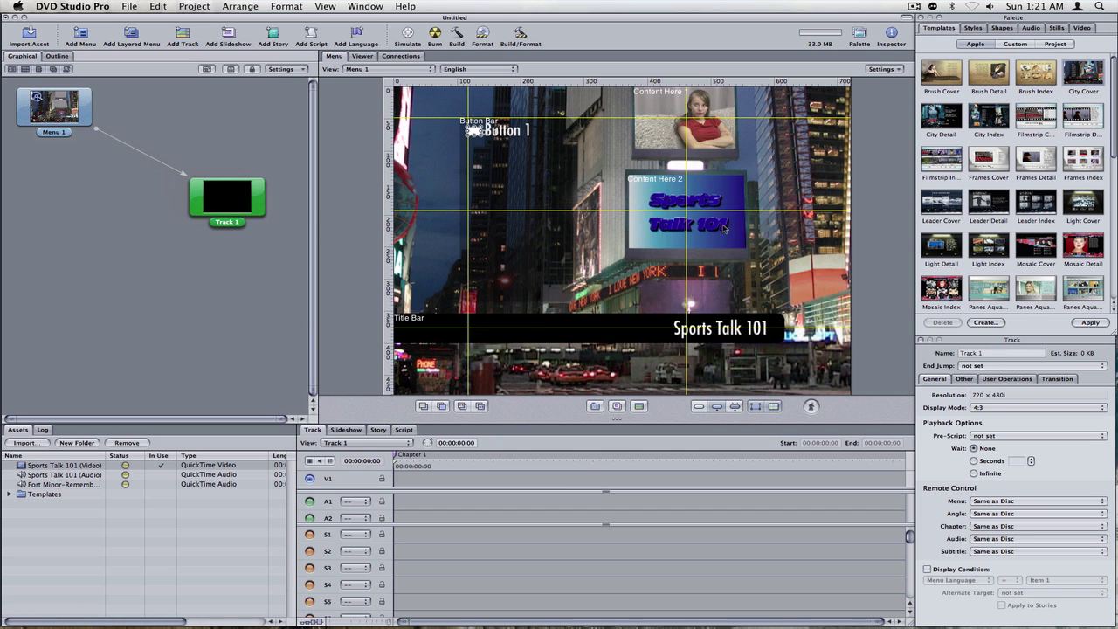
# - Reassign Button 1's jump target to Track 1 and open Track 1 in the Viewer
pyautogui.click(525, 138)
pyautogui.click(1027, 370)
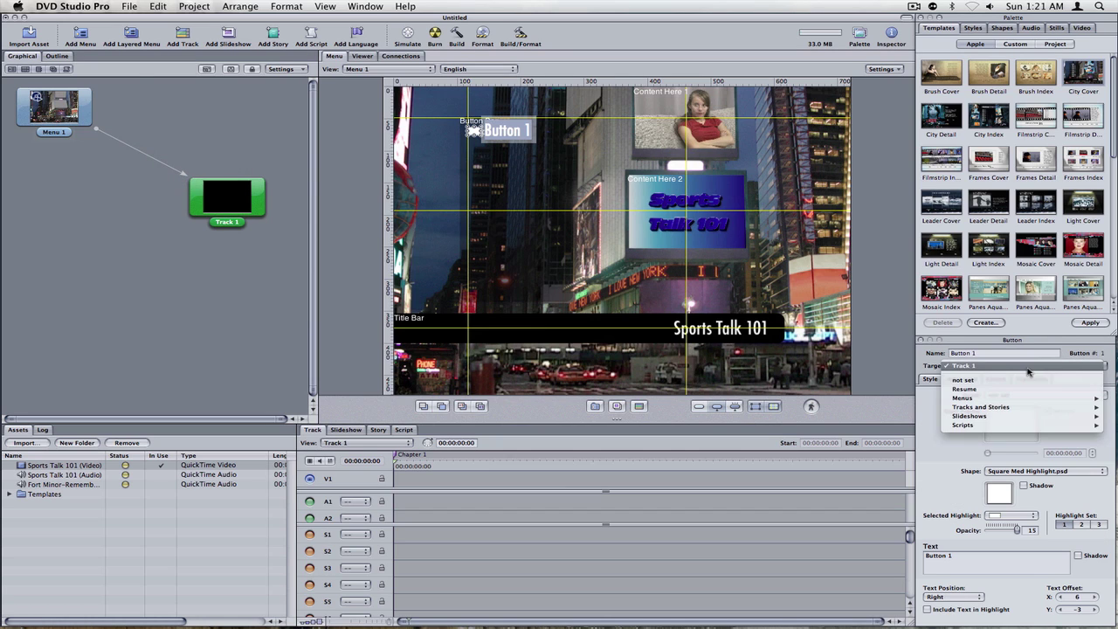
pyautogui.click(1024, 380)
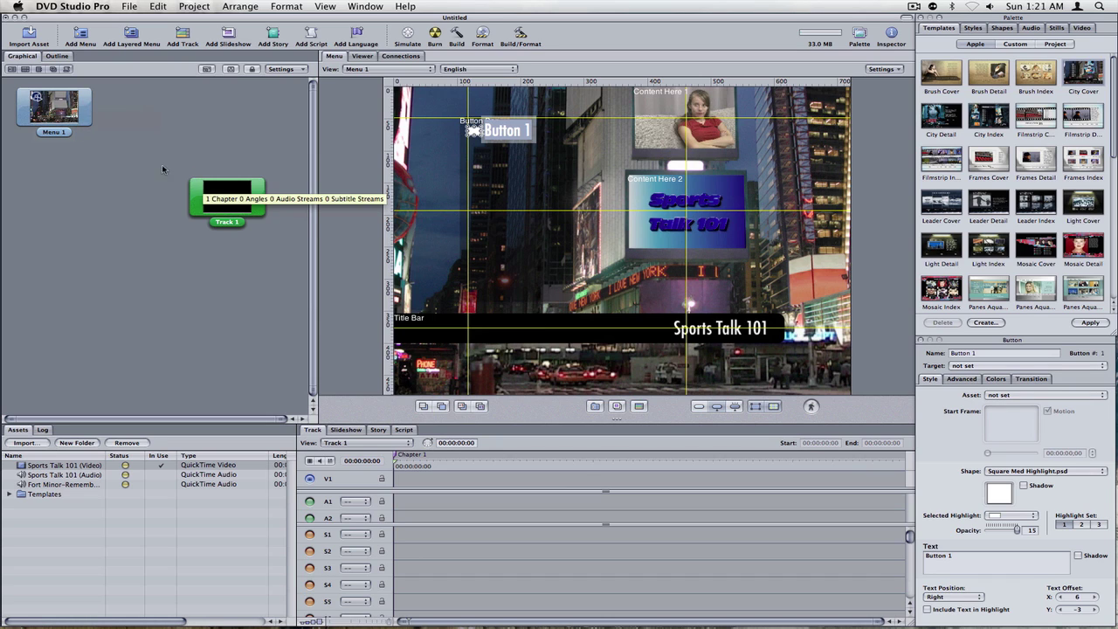
pyautogui.click(982, 366)
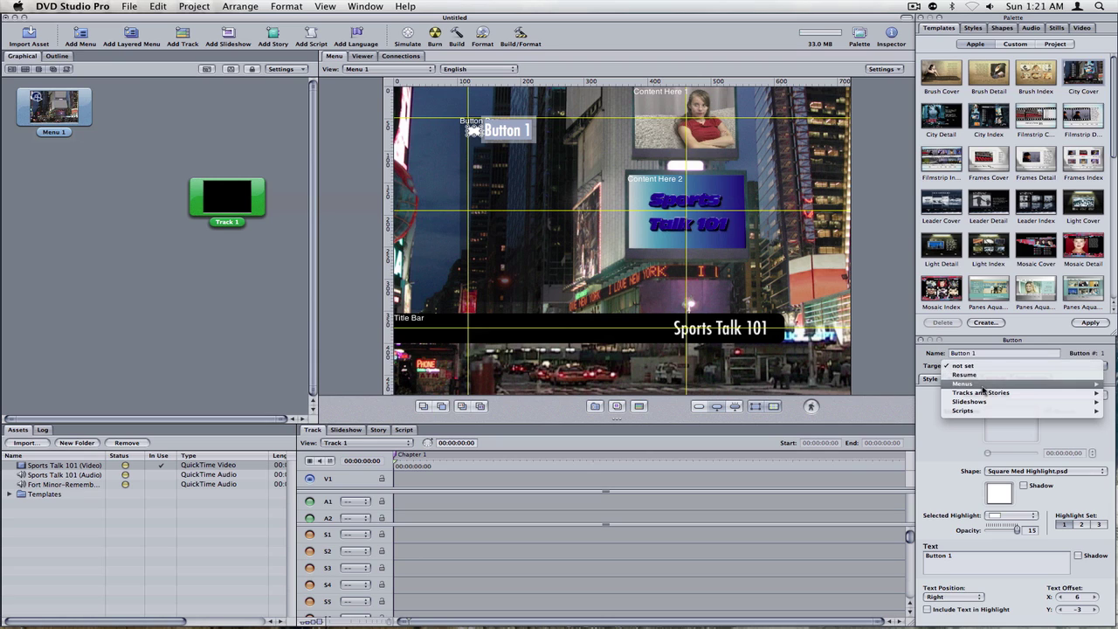
pyautogui.moveTo(985, 393)
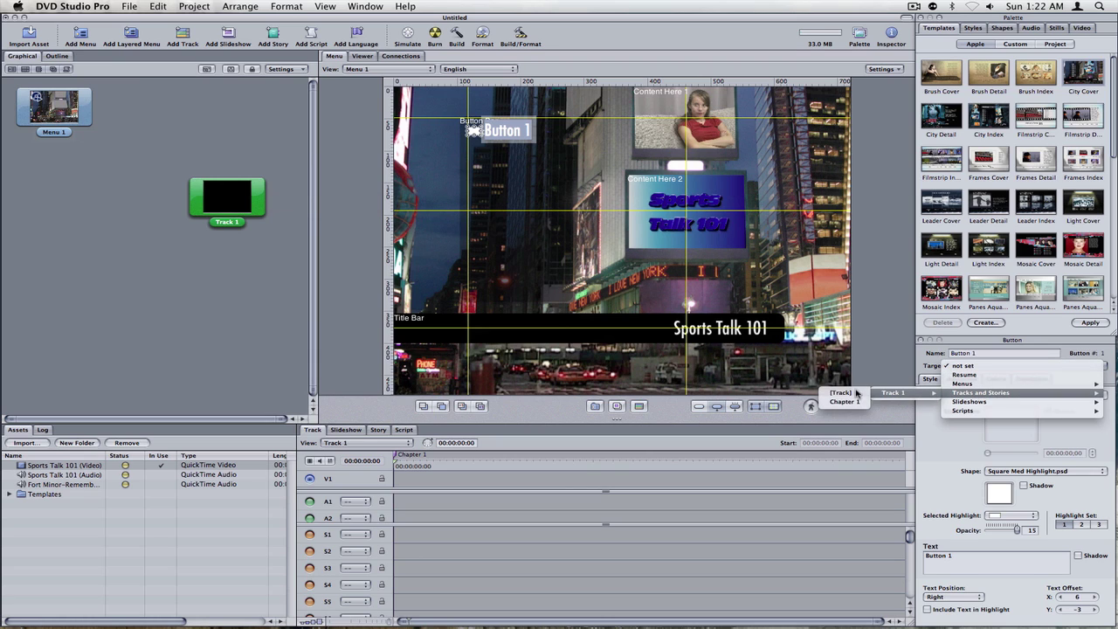
pyautogui.click(839, 393)
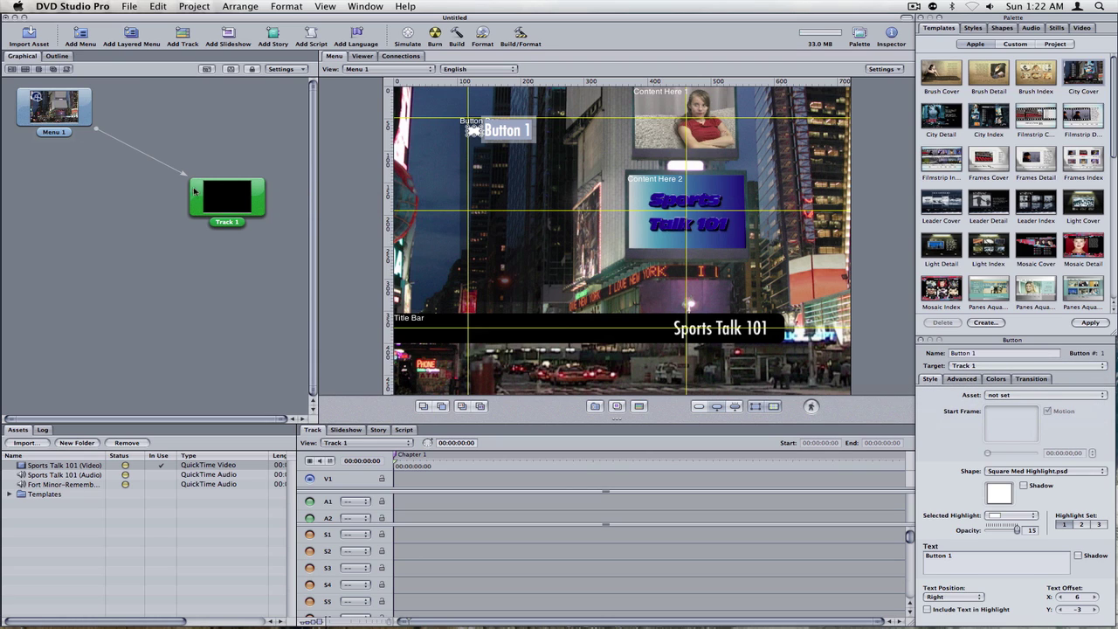
pyautogui.click(218, 200)
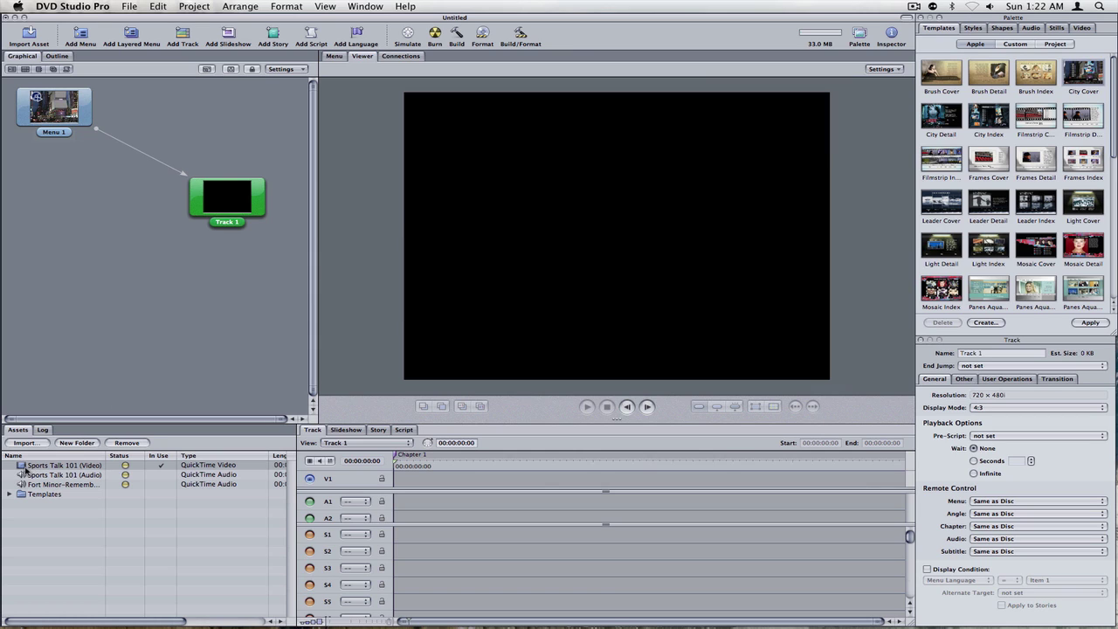
# - Add the Sports Talk 101 video and audio to Track 1 and preview them in the timeline
pyautogui.keyDown('shift'); pyautogui.click(22, 476); pyautogui.keyUp('shift')
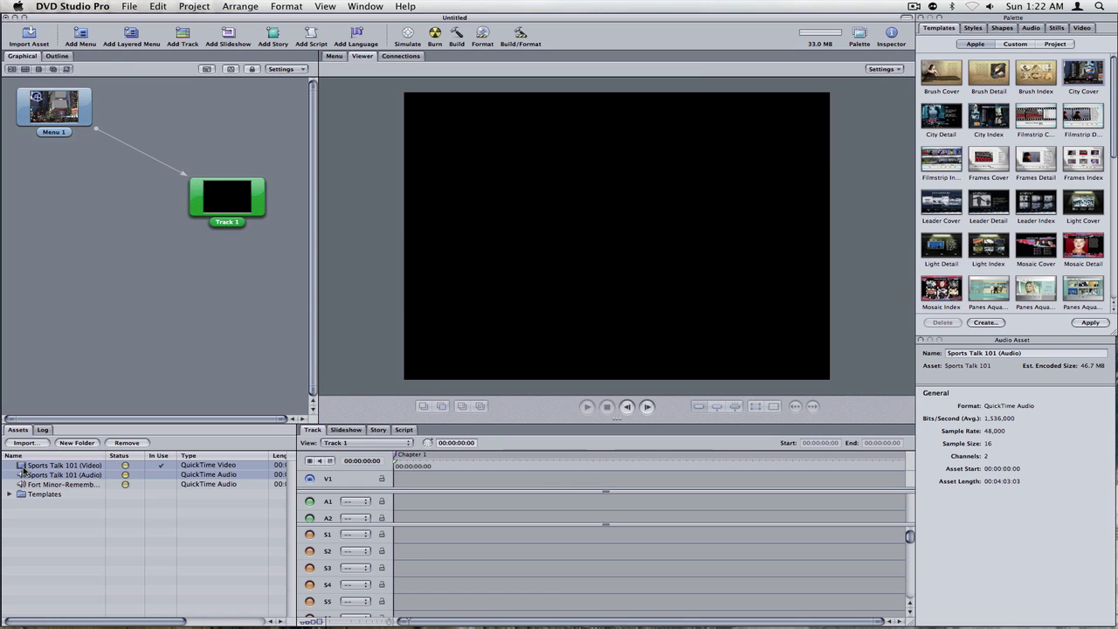
pyautogui.moveTo(24, 473); pyautogui.dragTo(212, 194)
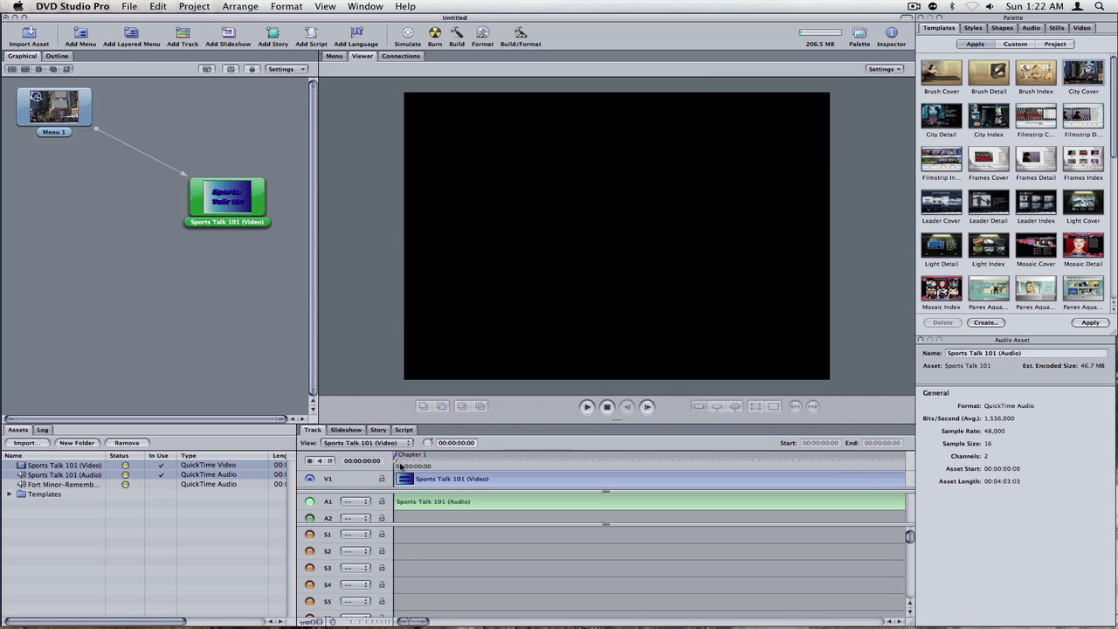
pyautogui.moveTo(395, 463); pyautogui.dragTo(899, 463)
pyautogui.moveTo(428, 622); pyautogui.dragTo(472, 621)
pyautogui.moveTo(414, 463); pyautogui.dragTo(853, 463)
# - Rename Menu 1's Button 1 to Play in the Inspector
pyautogui.doubleClick(53, 106)
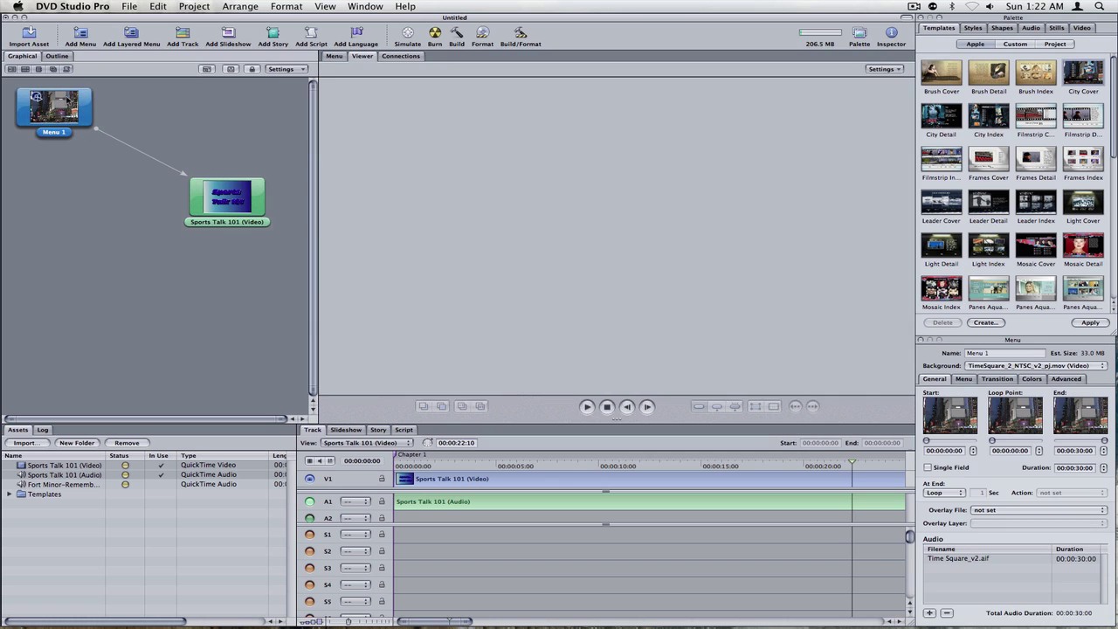
pyautogui.click(514, 132)
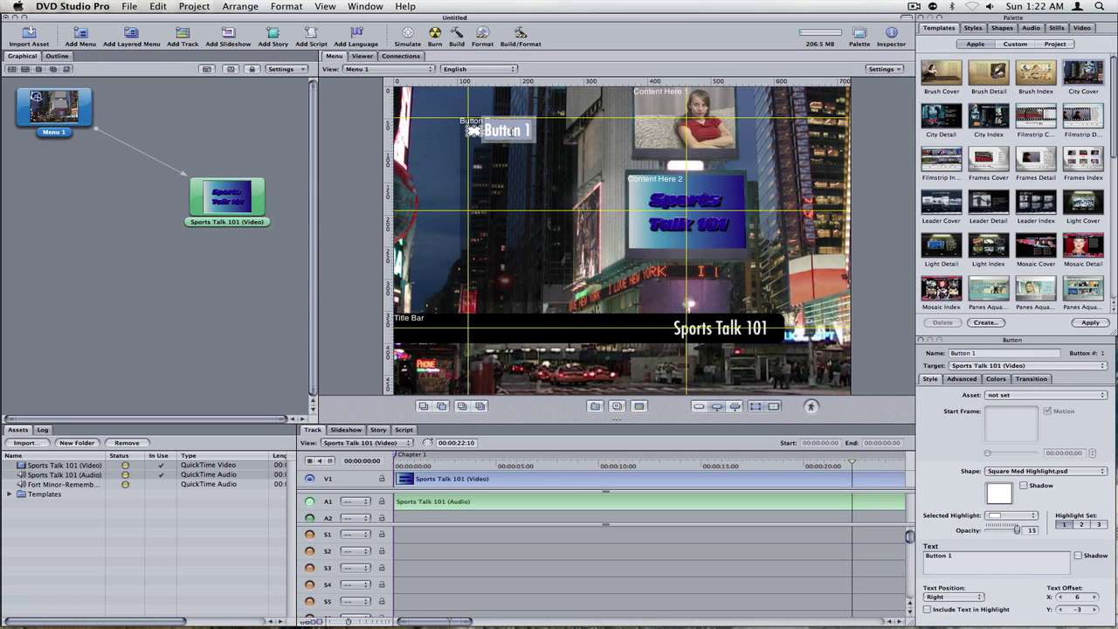
pyautogui.click(990, 354)
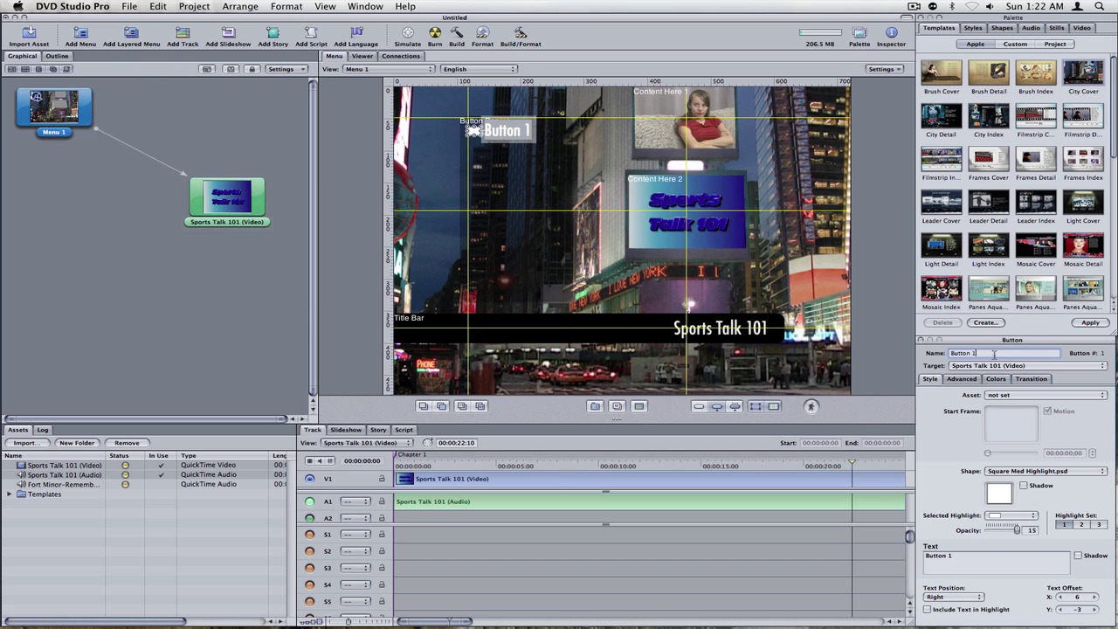
pyautogui.moveTo(990, 354); pyautogui.dragTo(913, 351)
pyautogui.write('Play')
pyautogui.click(519, 132)
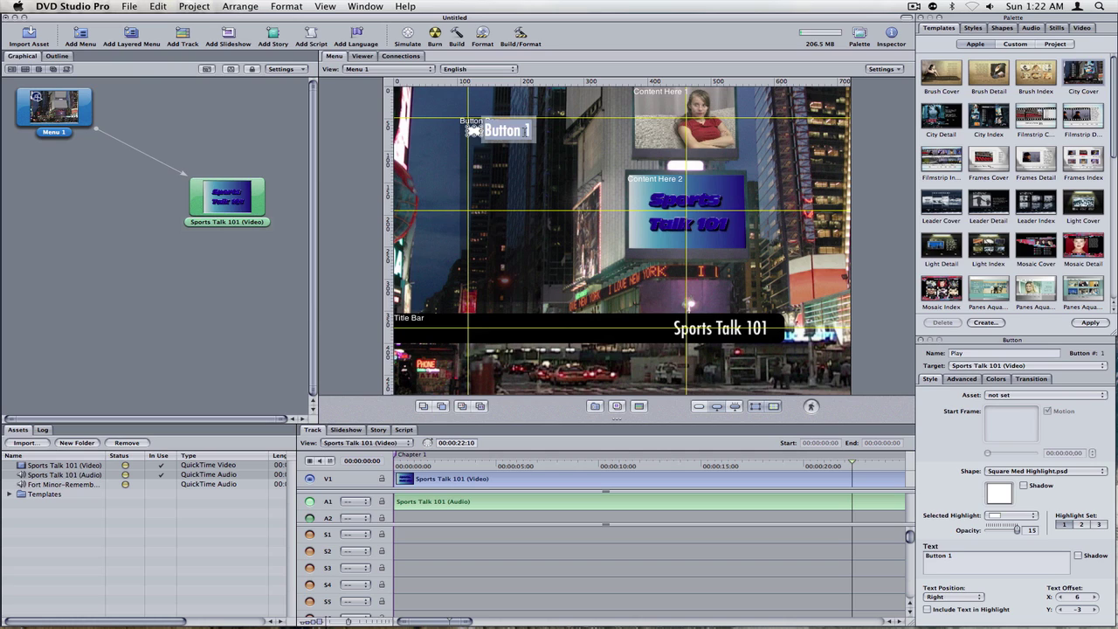
# - Change the button's on-menu label text to 'Play Show'
pyautogui.press('BackSpace')
pyautogui.write('Play')
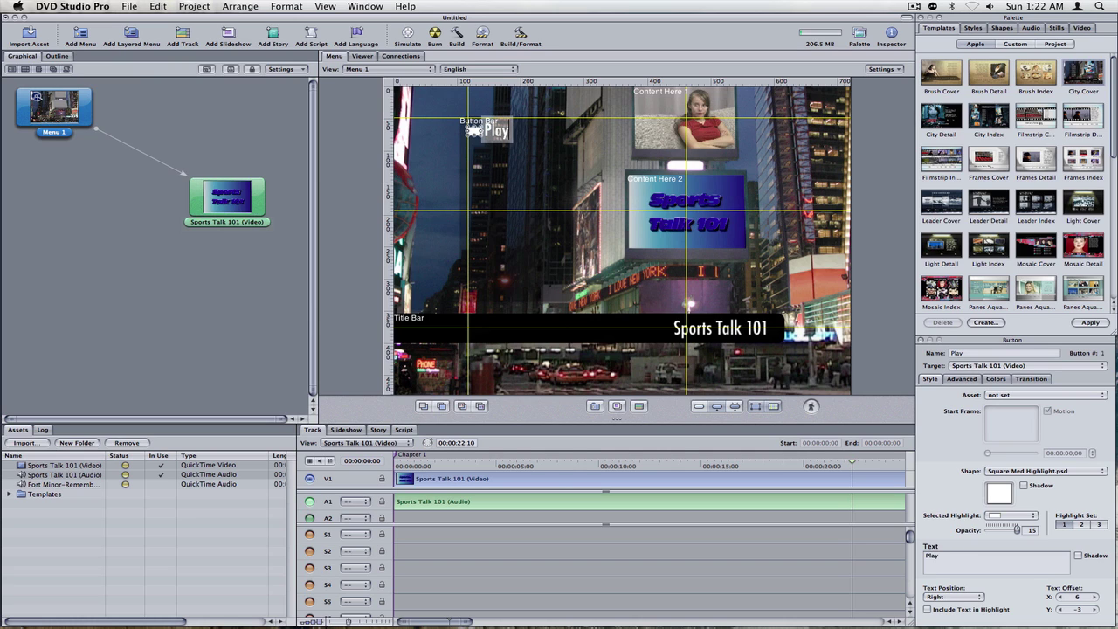
pyautogui.write(' Show')
pyautogui.press('BackSpace')
pyautogui.press('BackSpace')
pyautogui.press('BackSpace')
pyautogui.write('hw')
pyautogui.press('BackSpace')
pyautogui.write('ow')
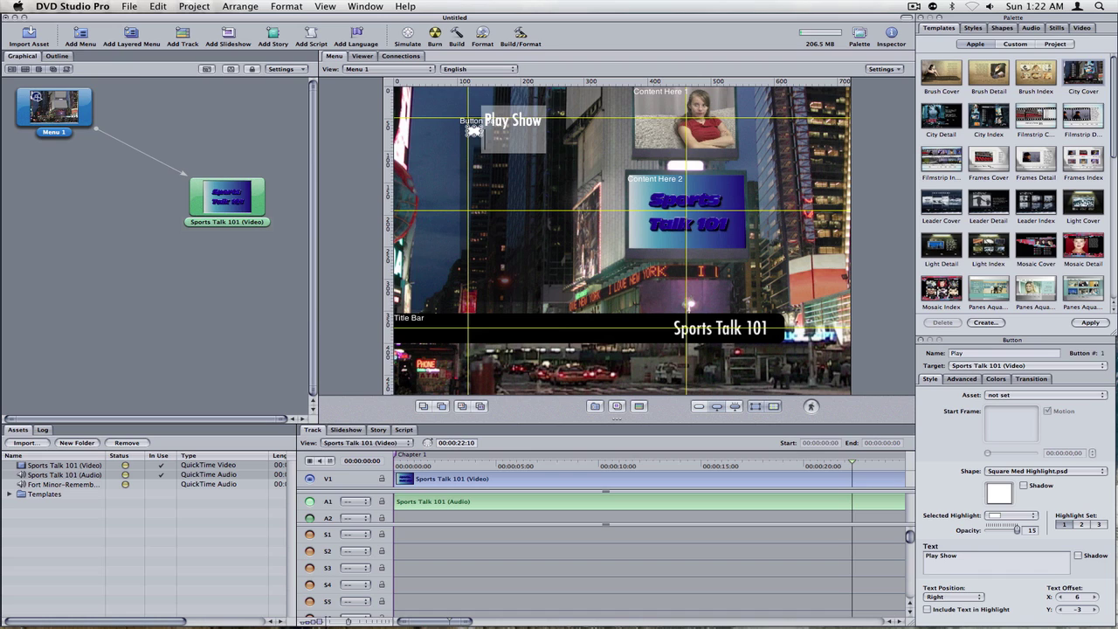
# - Move the Play Show button lower on the menu
pyautogui.click(556, 173)
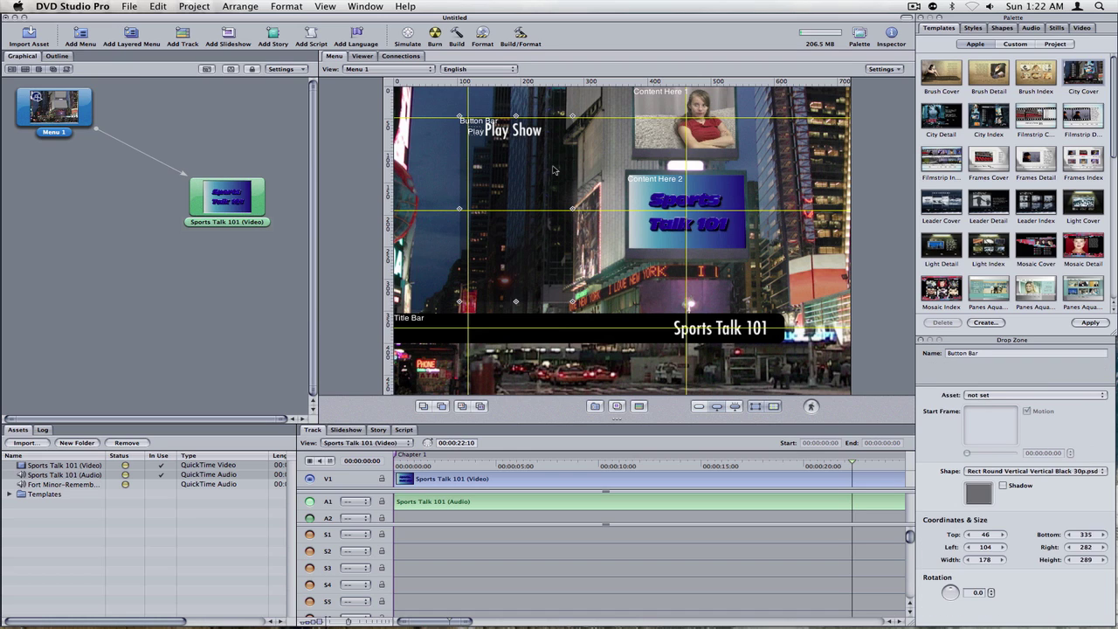
pyautogui.click(525, 142)
pyautogui.moveTo(523, 142); pyautogui.dragTo(527, 216)
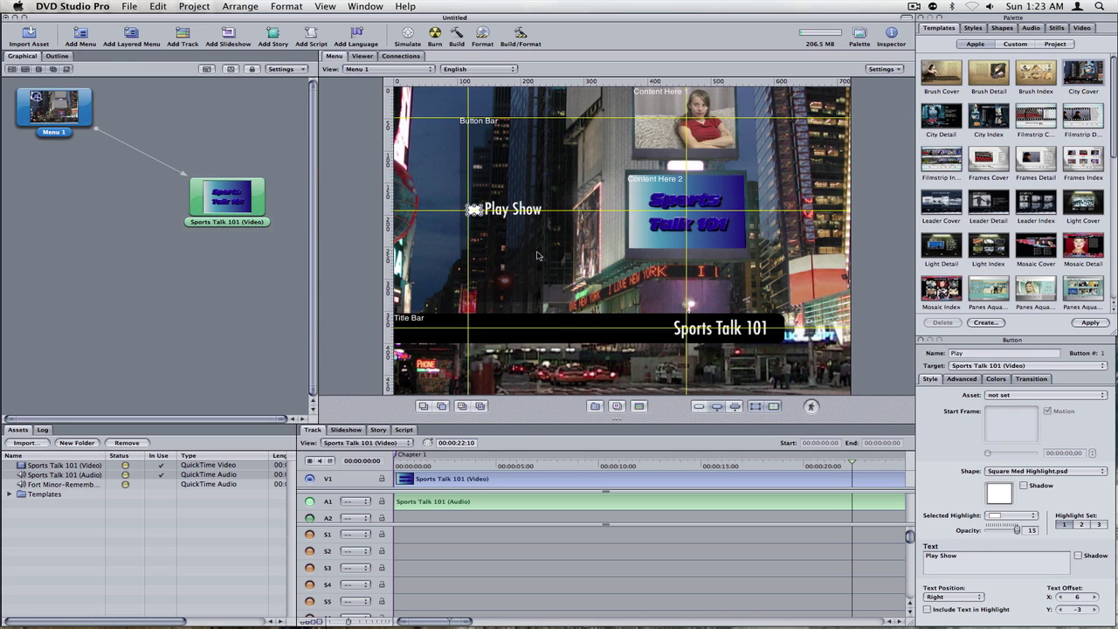
# - Shrink the Button Bar drop zone to 149–240 around the button, then reselect the button
pyautogui.click(562, 256)
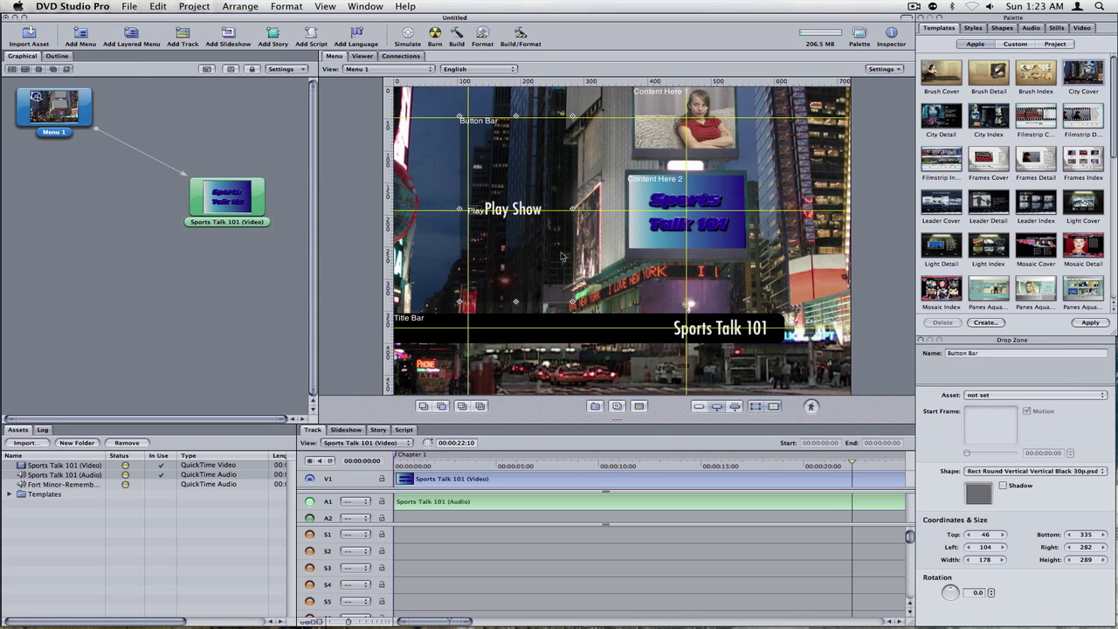
pyautogui.moveTo(515, 302); pyautogui.dragTo(516, 241)
pyautogui.moveTo(516, 116); pyautogui.dragTo(510, 183)
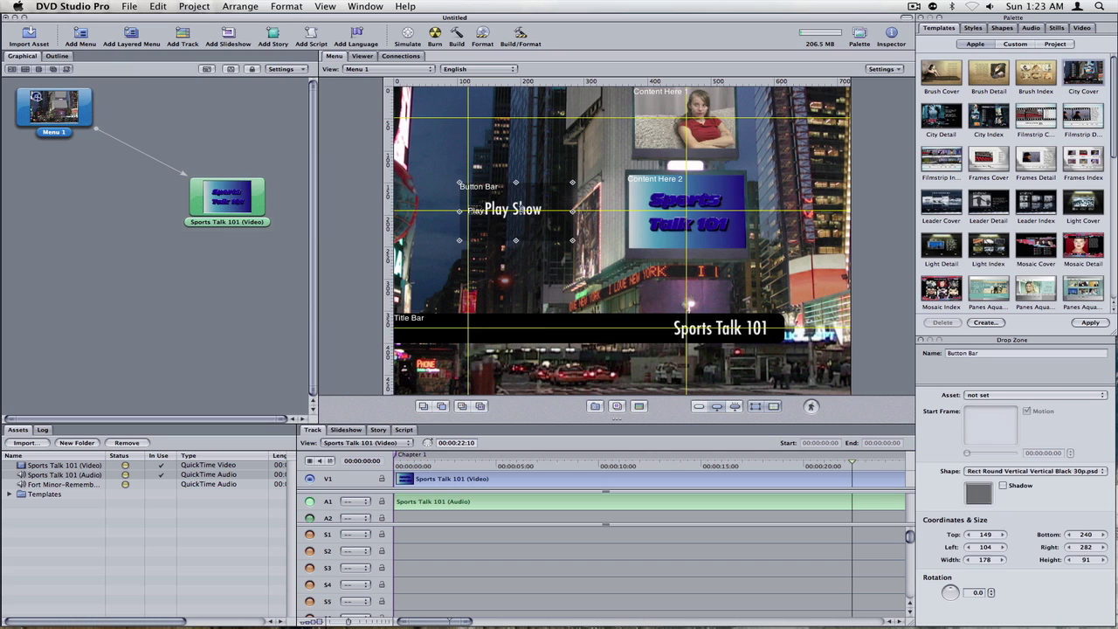
pyautogui.click(520, 210)
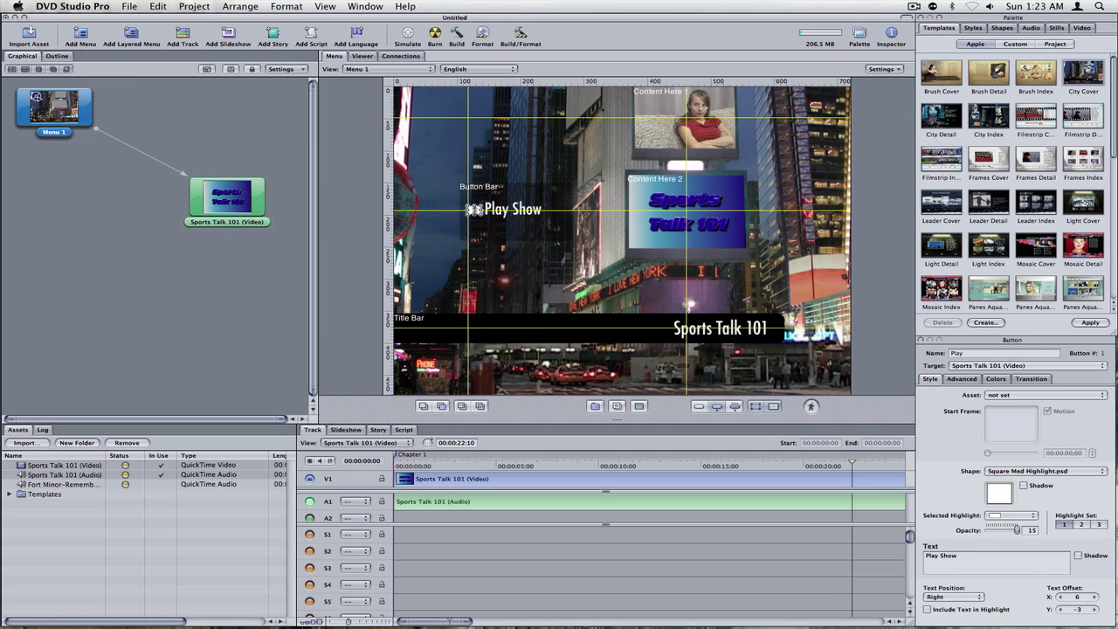
# - Change the Play Show button's shape from Square Med Highlight.psd to 'not set'
pyautogui.click(1070, 471)
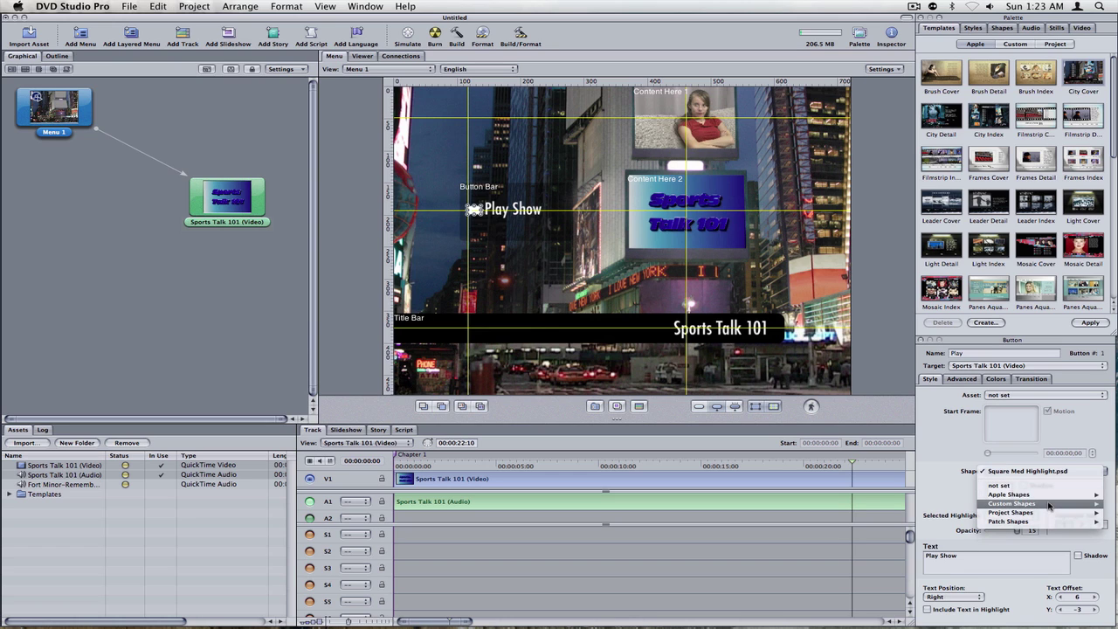
pyautogui.moveTo(1039, 496)
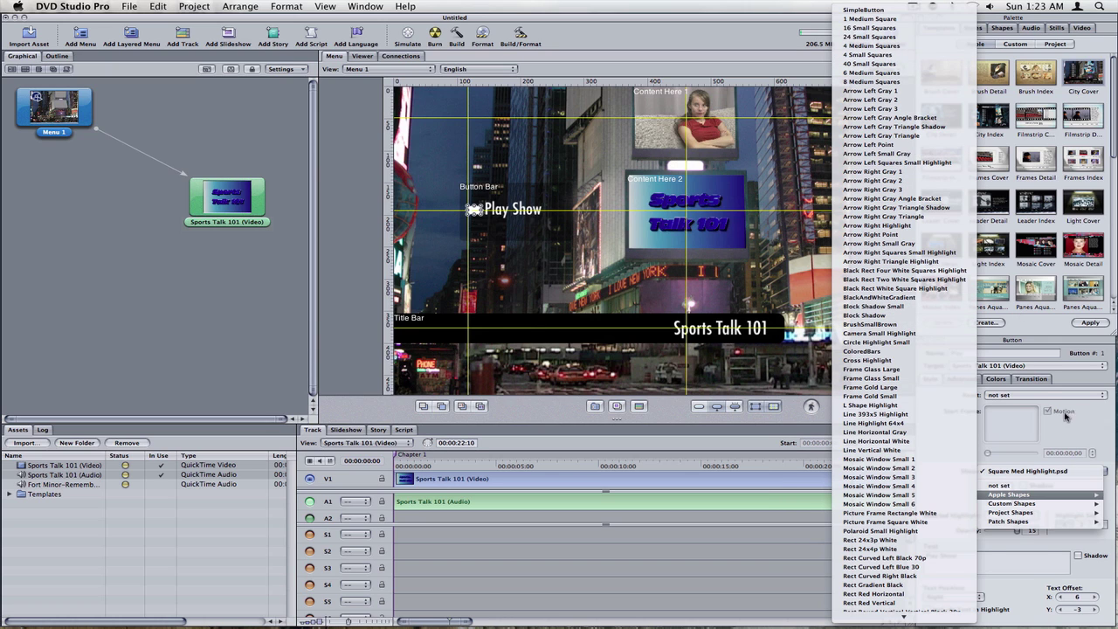
pyautogui.click(1081, 436)
pyautogui.click(1056, 473)
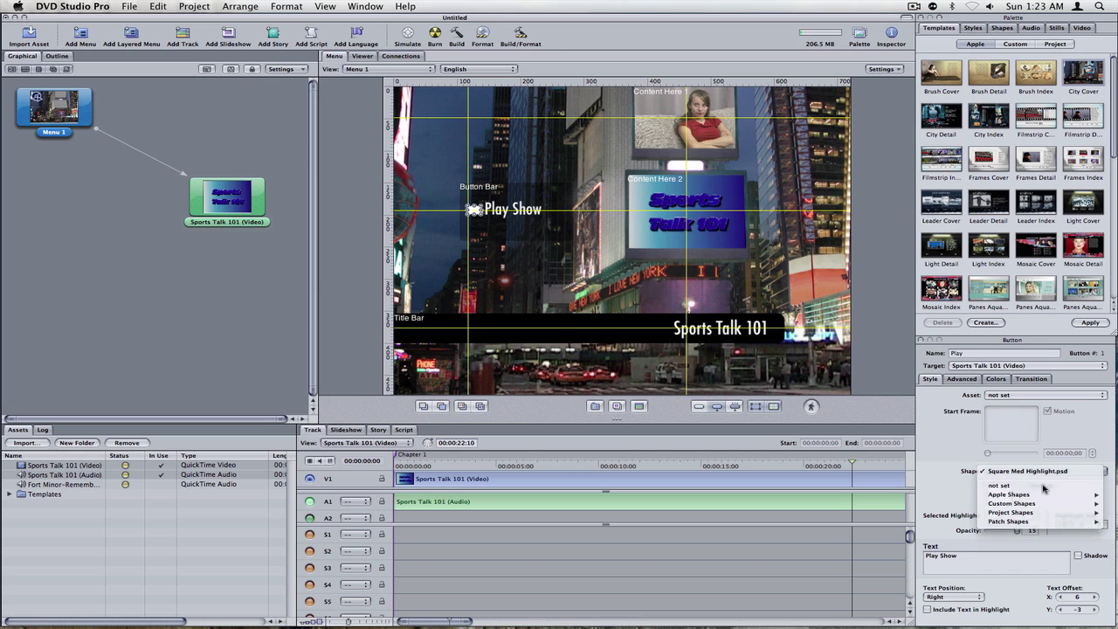
pyautogui.click(1048, 484)
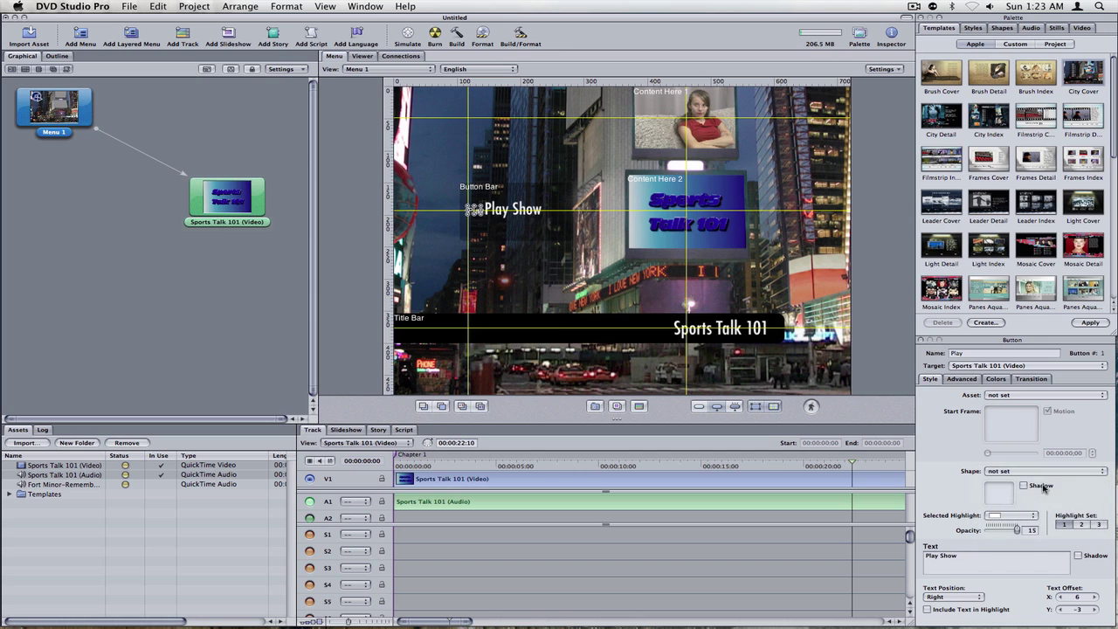
# - Set the Fort Minor MP3 as Menu 1's audio and preview the menu motion with sound
pyautogui.click(811, 406)
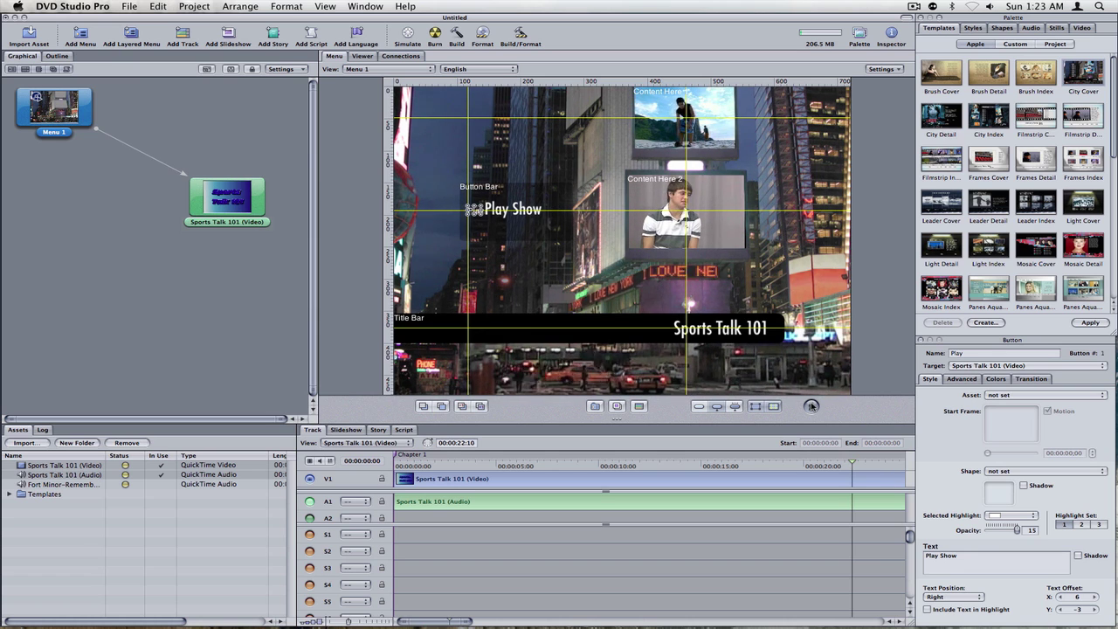
pyautogui.click(812, 408)
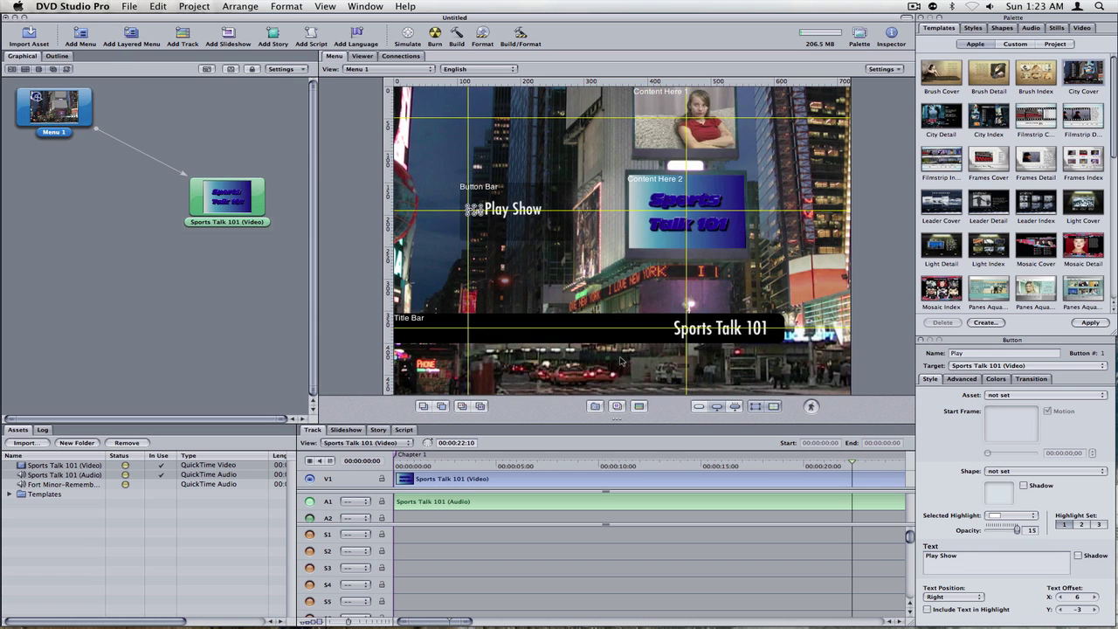
pyautogui.click(84, 485)
pyautogui.moveTo(21, 487); pyautogui.dragTo(600, 379)
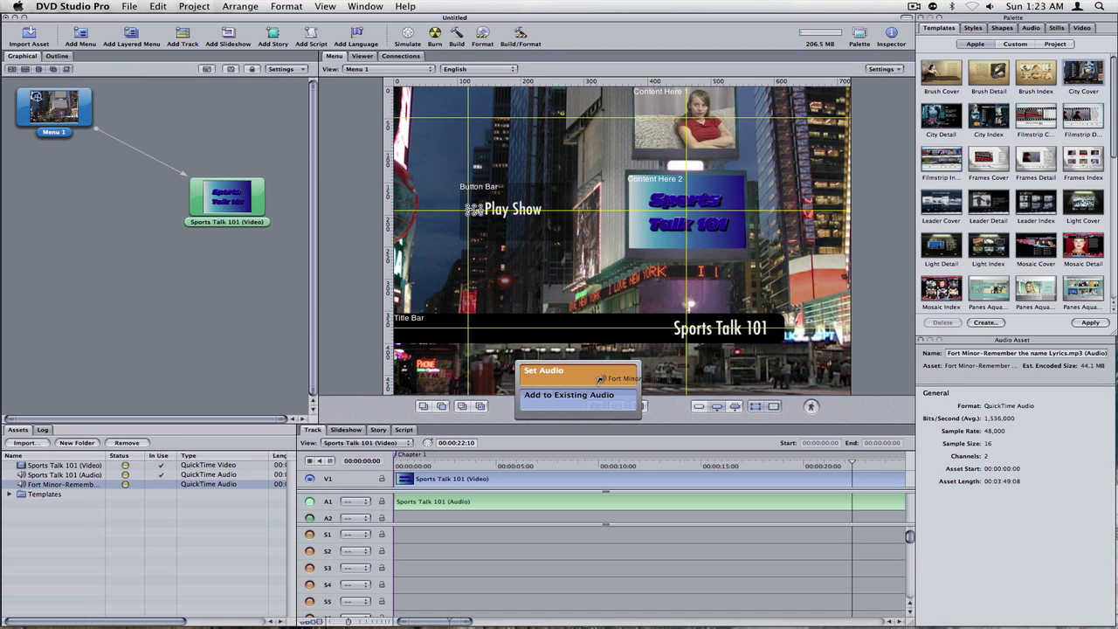
pyautogui.moveTo(479, 414); pyautogui.dragTo(625, 287)
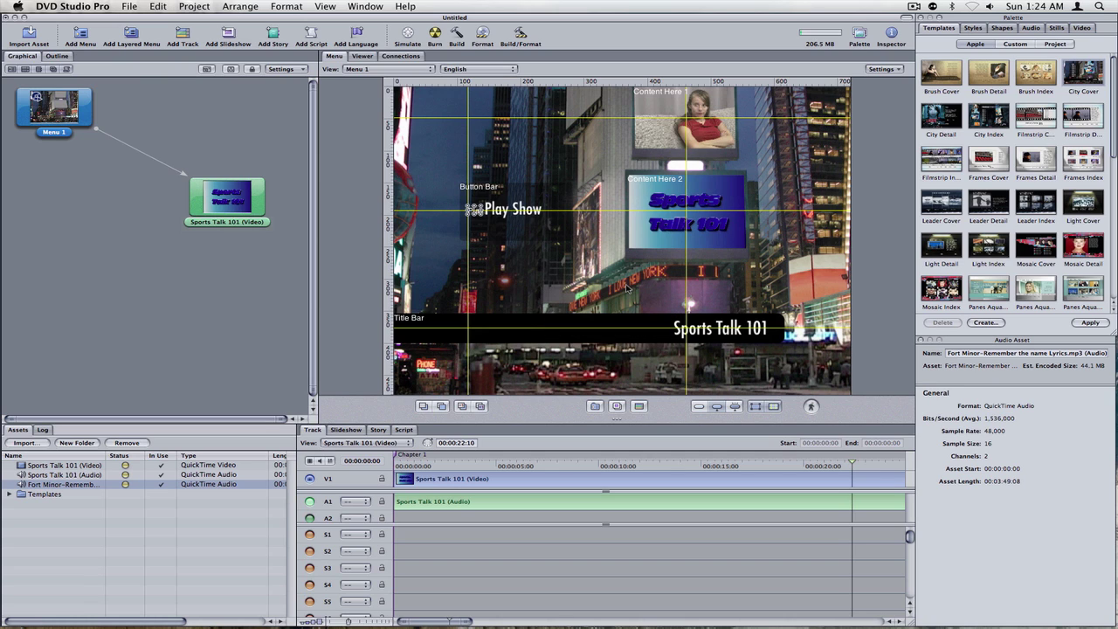
pyautogui.click(812, 407)
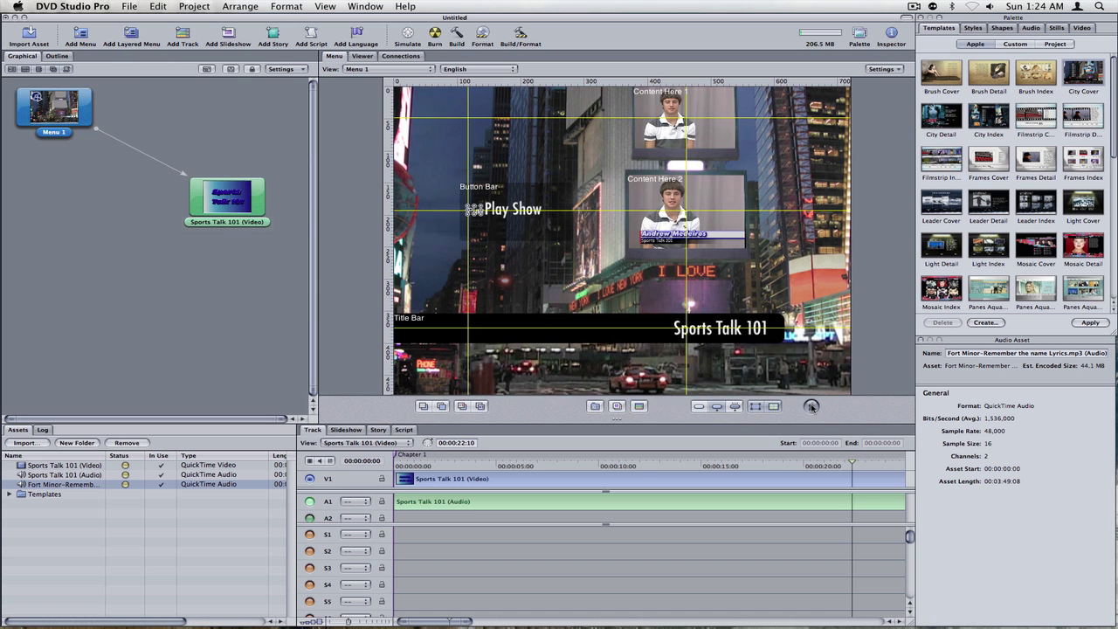
# - Set the Sports Talk 101 track's End Jump to Menus > Menu 1 > [Menu]
pyautogui.click(811, 407)
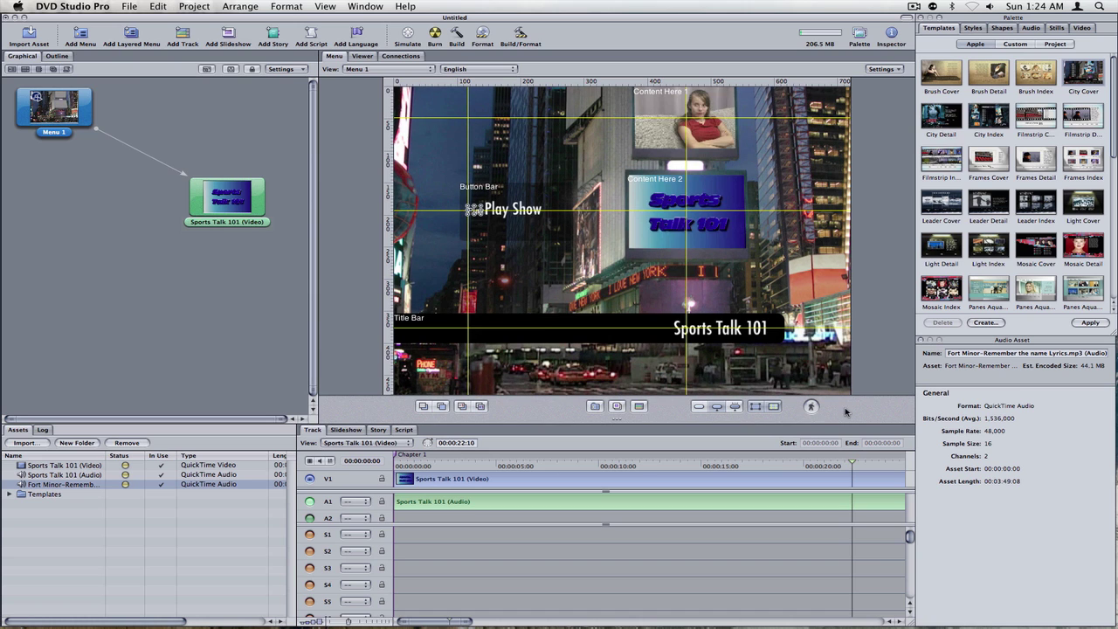
pyautogui.click(240, 197)
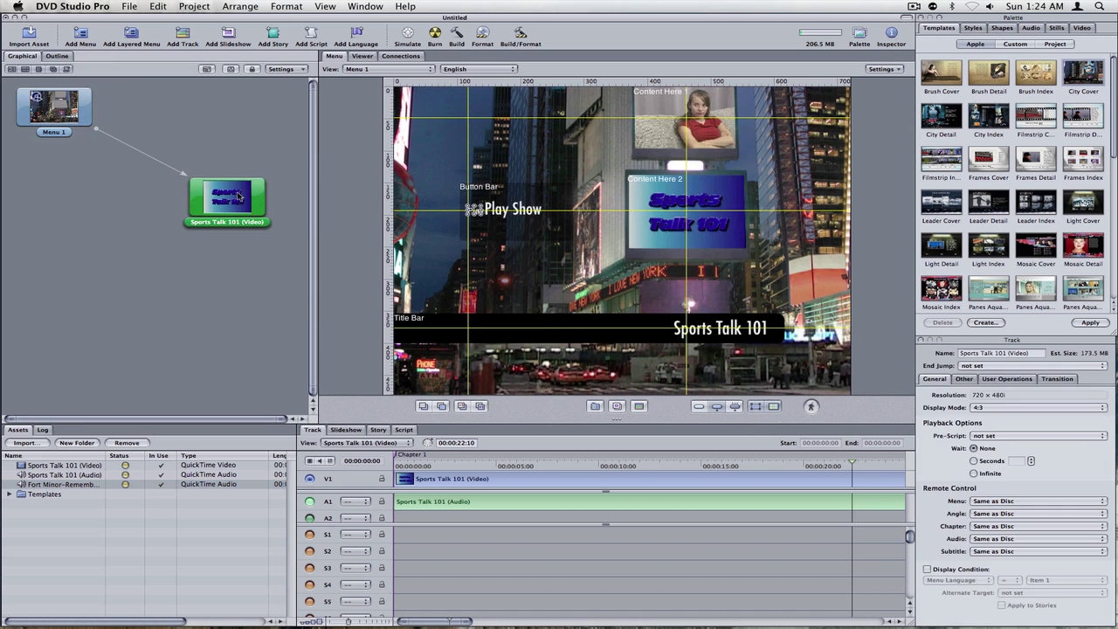
pyautogui.click(1064, 365)
pyautogui.moveTo(1052, 376)
pyautogui.moveTo(900, 377)
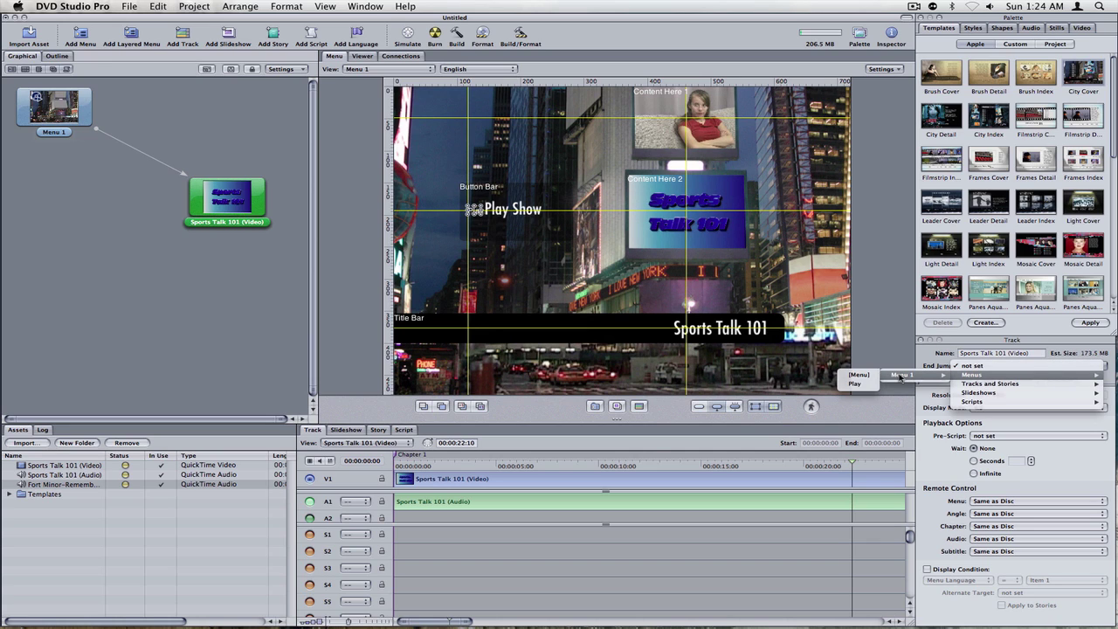
pyautogui.click(860, 377)
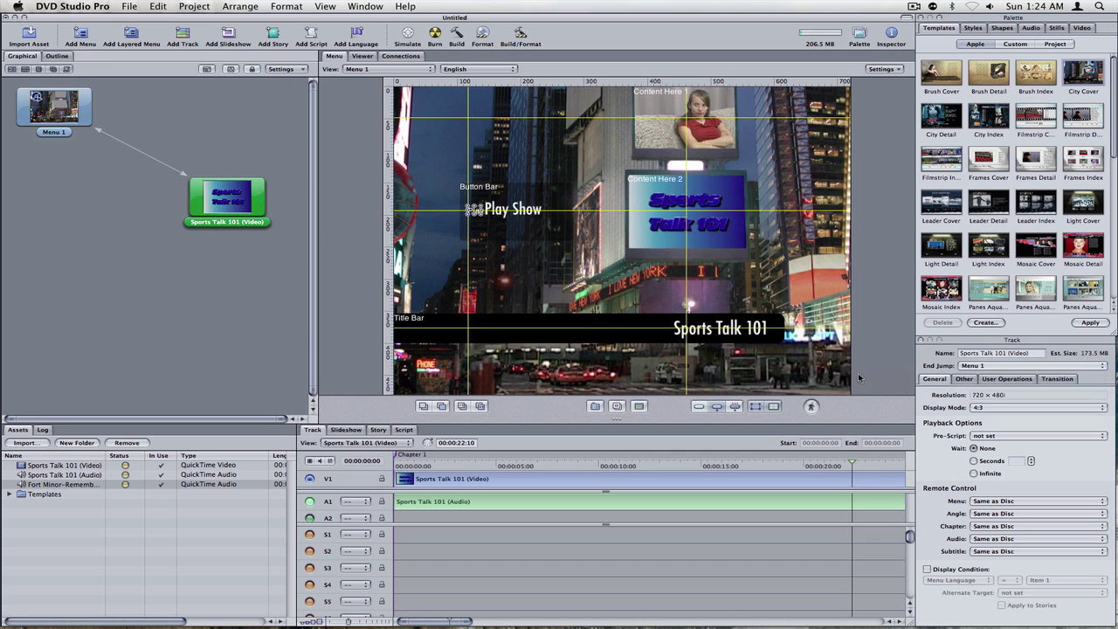
pyautogui.click(287, 196)
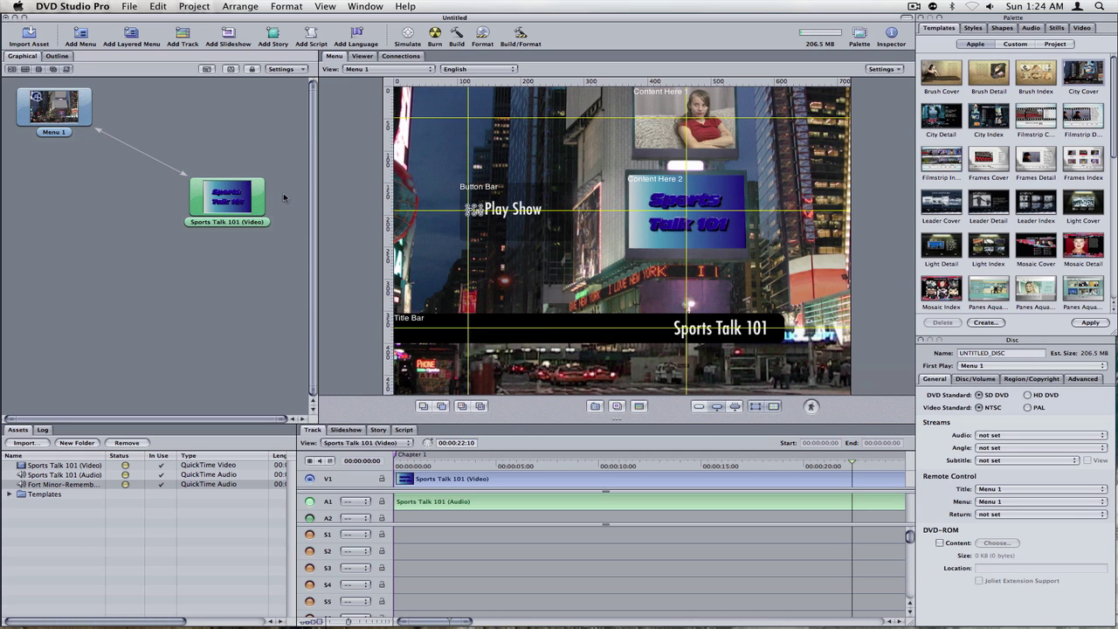
# - Keep the Sports Talk 101 track's display mode at 4:3
pyautogui.moveTo(262, 204)
pyautogui.click(240, 198)
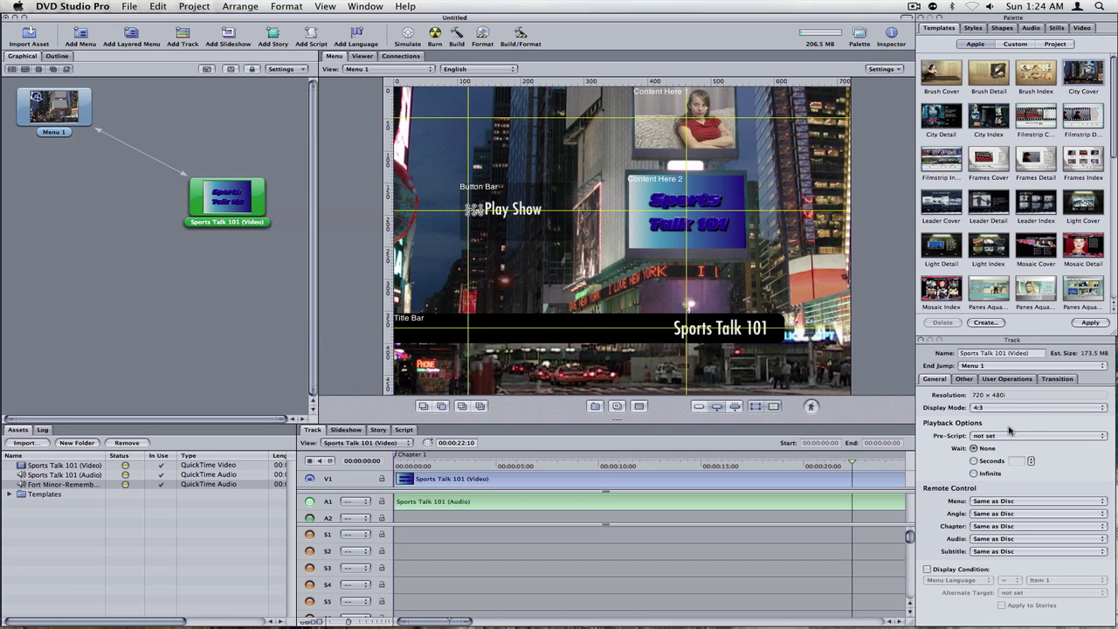
pyautogui.click(1034, 408)
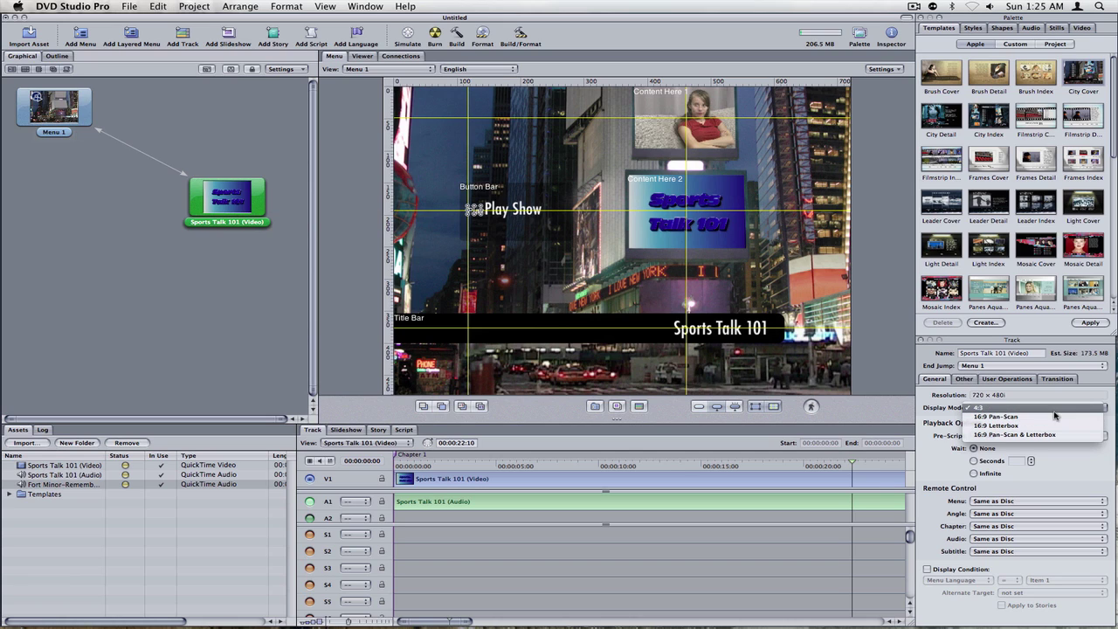
pyautogui.click(1054, 409)
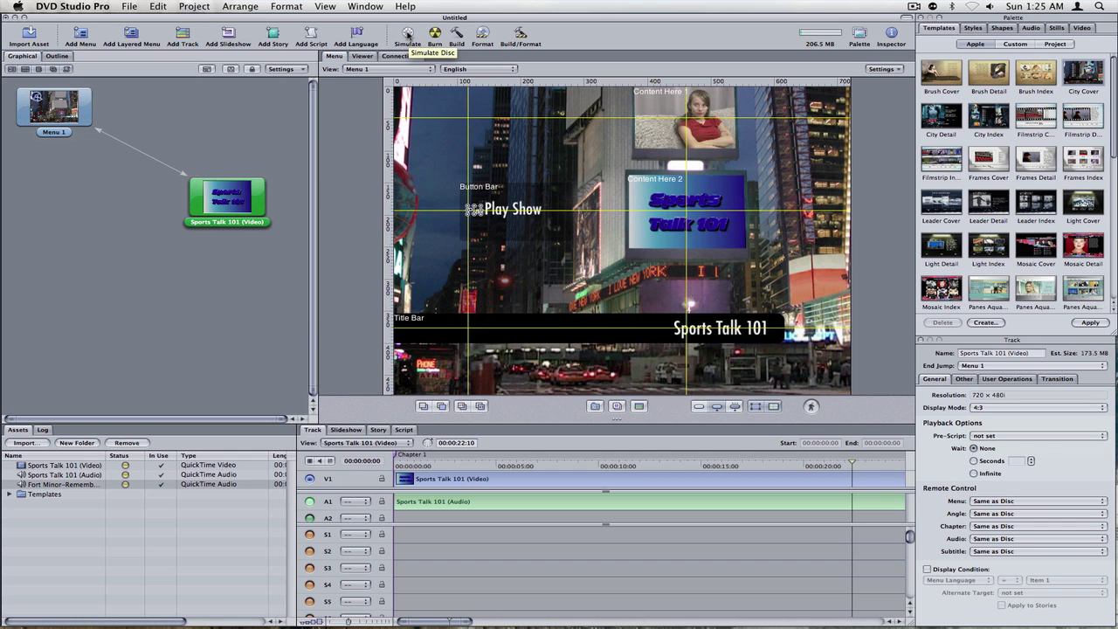
pyautogui.click(407, 35)
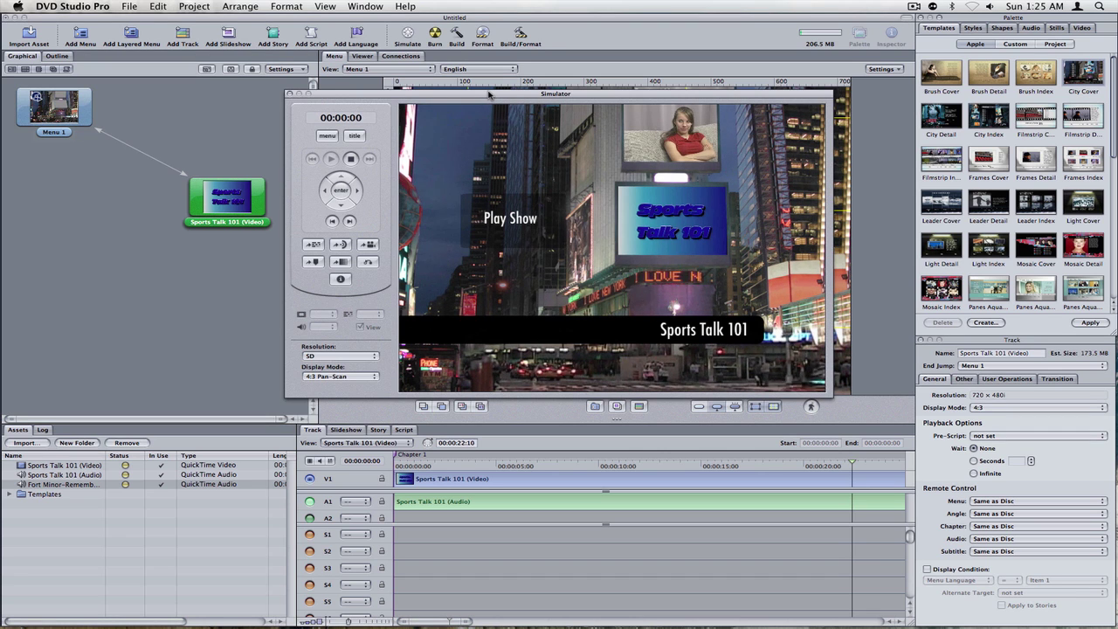
pyautogui.click(512, 220)
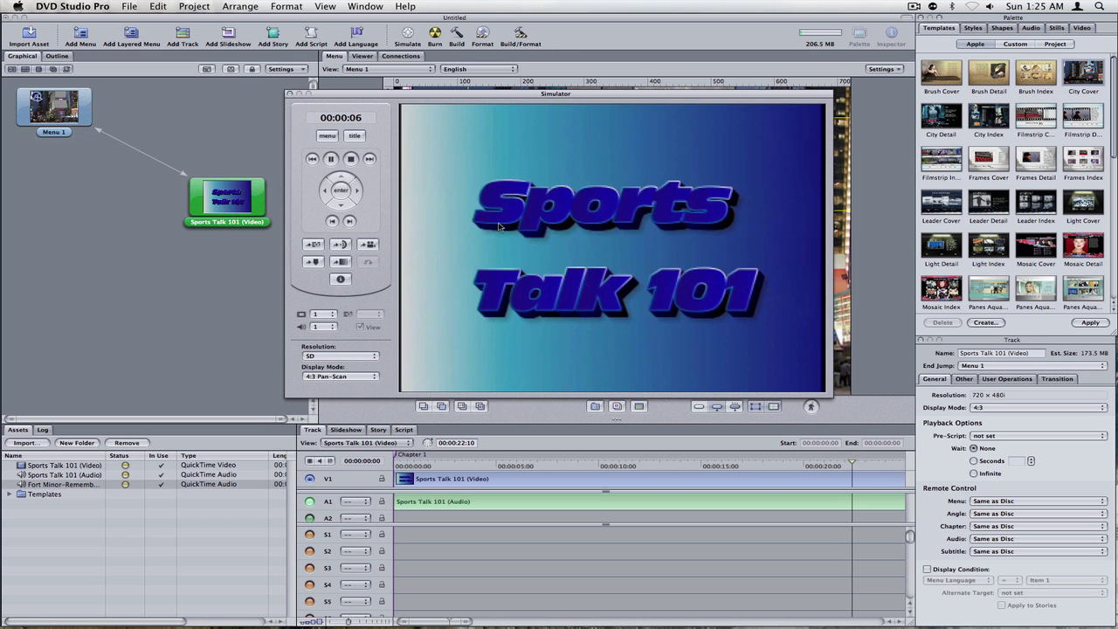
pyautogui.click(349, 221)
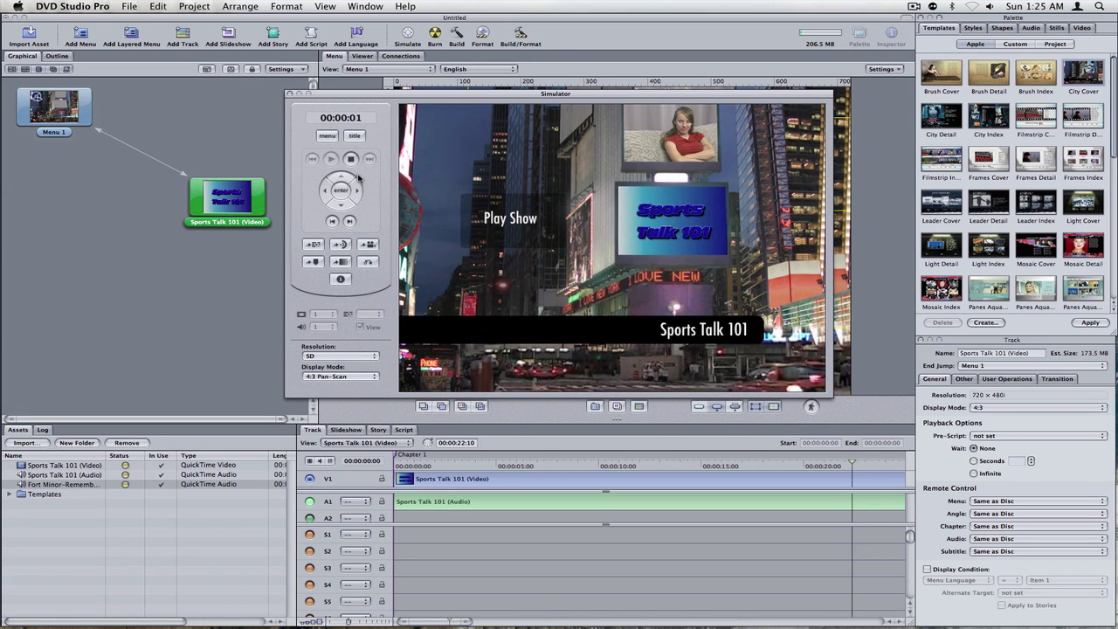
pyautogui.click(289, 93)
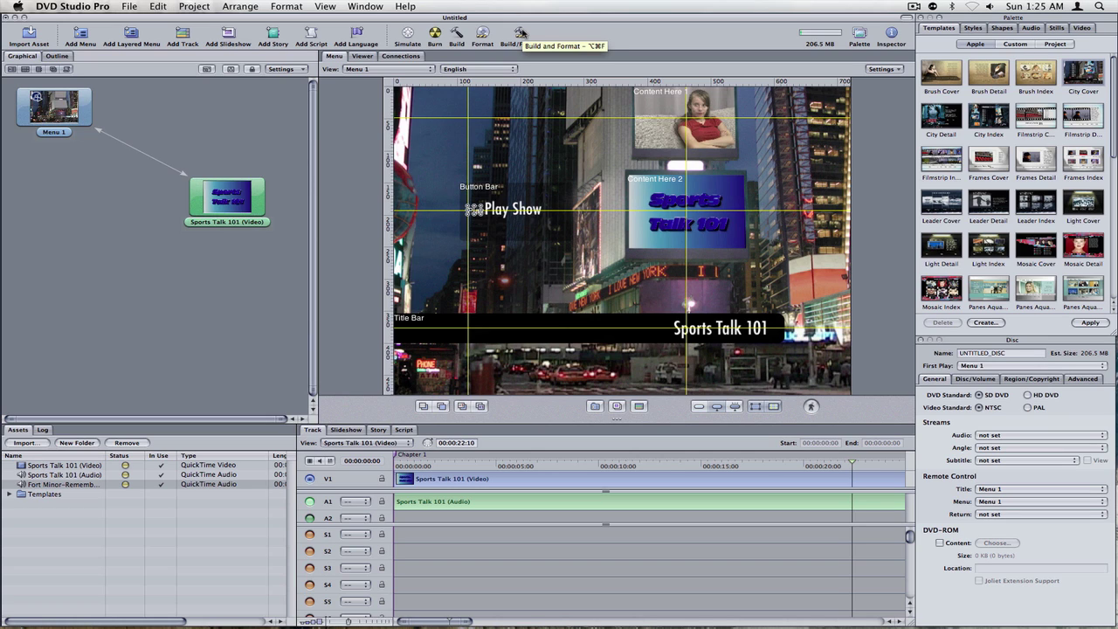
# - Name the disc SPORTS_TALK_101 and build it to Desktop/Sports Talk 101
pyautogui.click(521, 33)
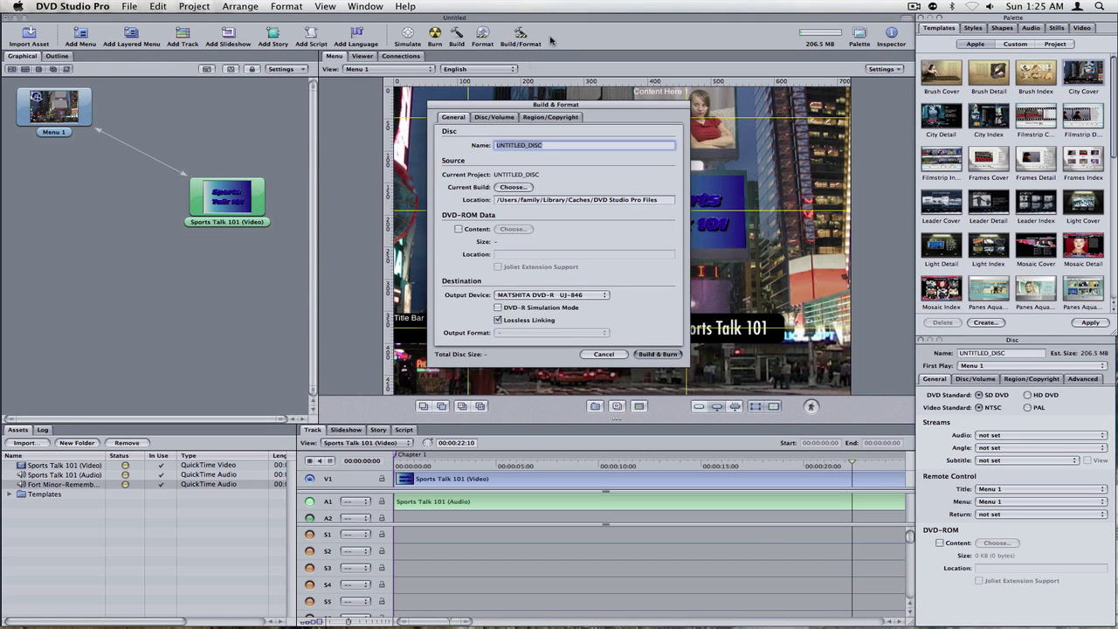
pyautogui.write('SPORTS_TALK_101')
pyautogui.click(512, 188)
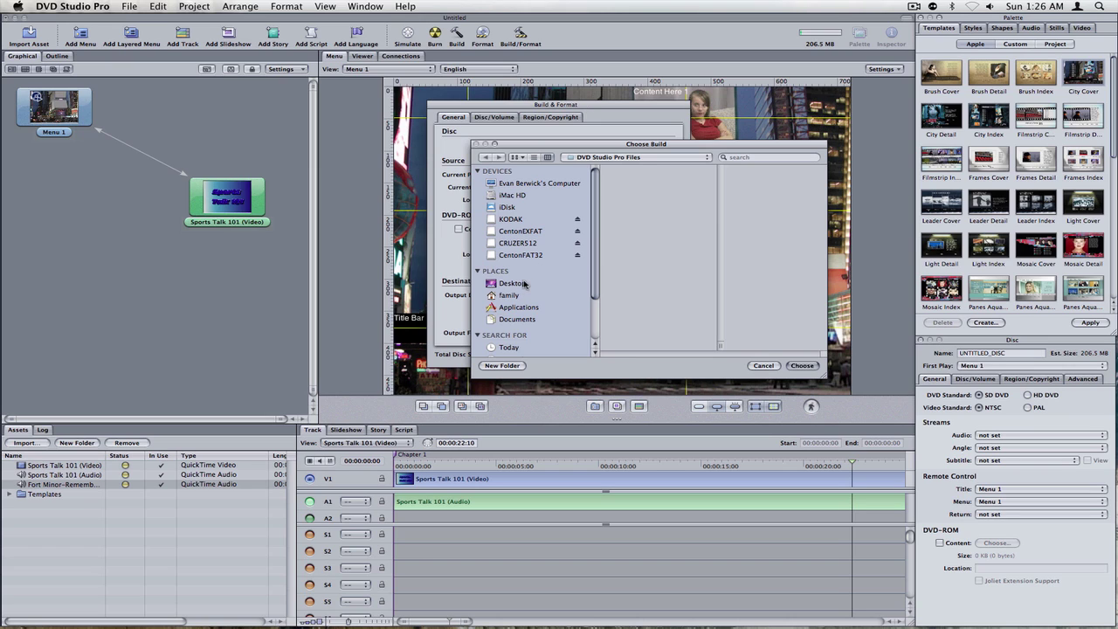
pyautogui.click(516, 284)
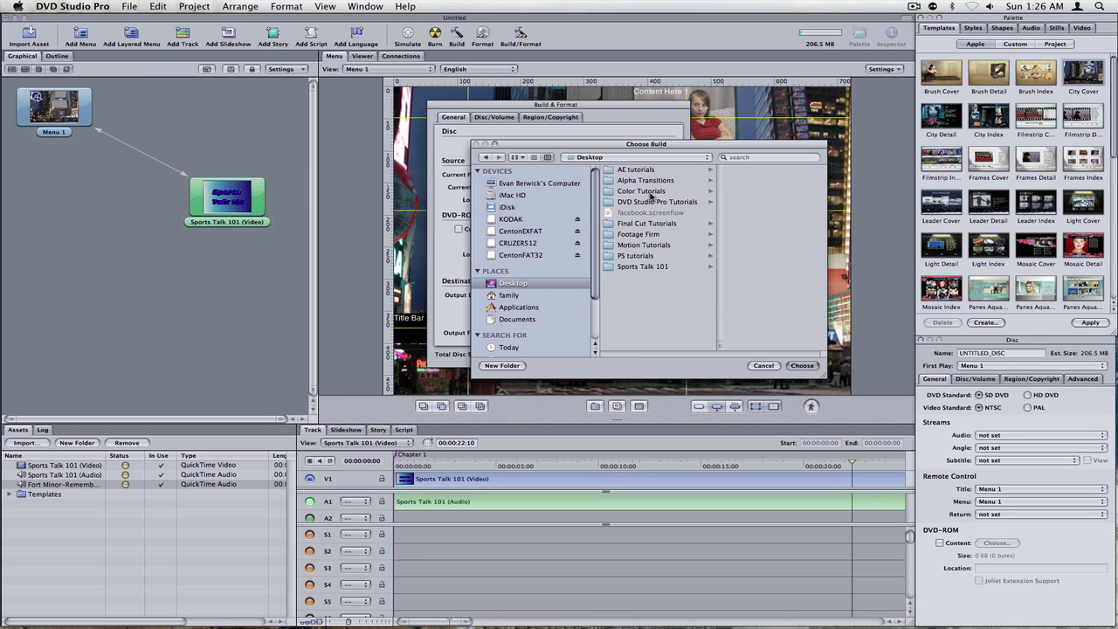
pyautogui.click(651, 266)
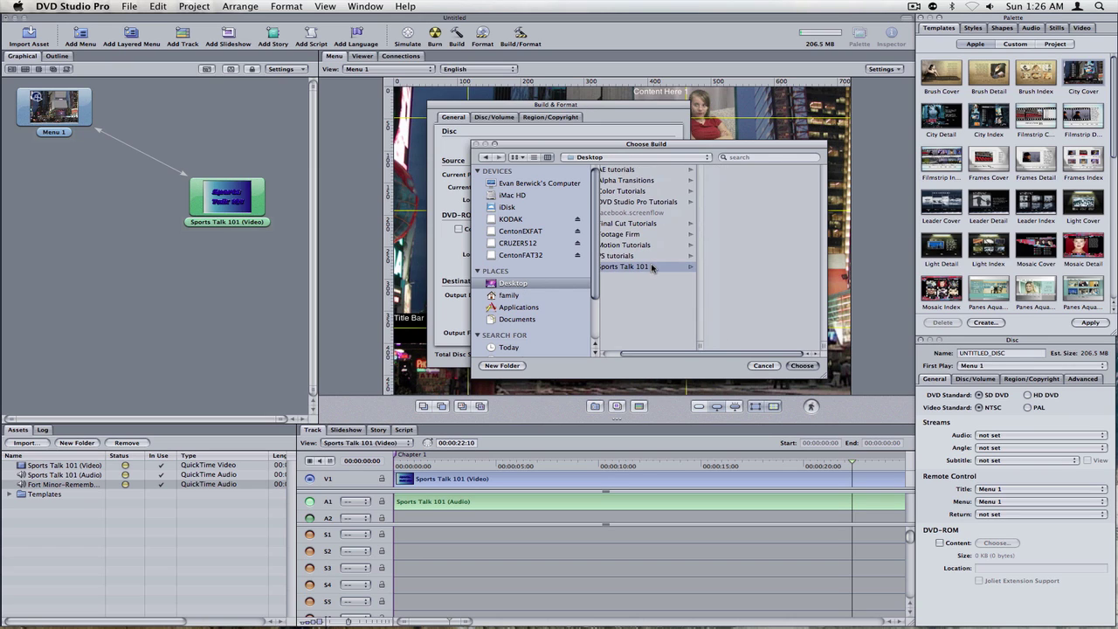
pyautogui.click(802, 366)
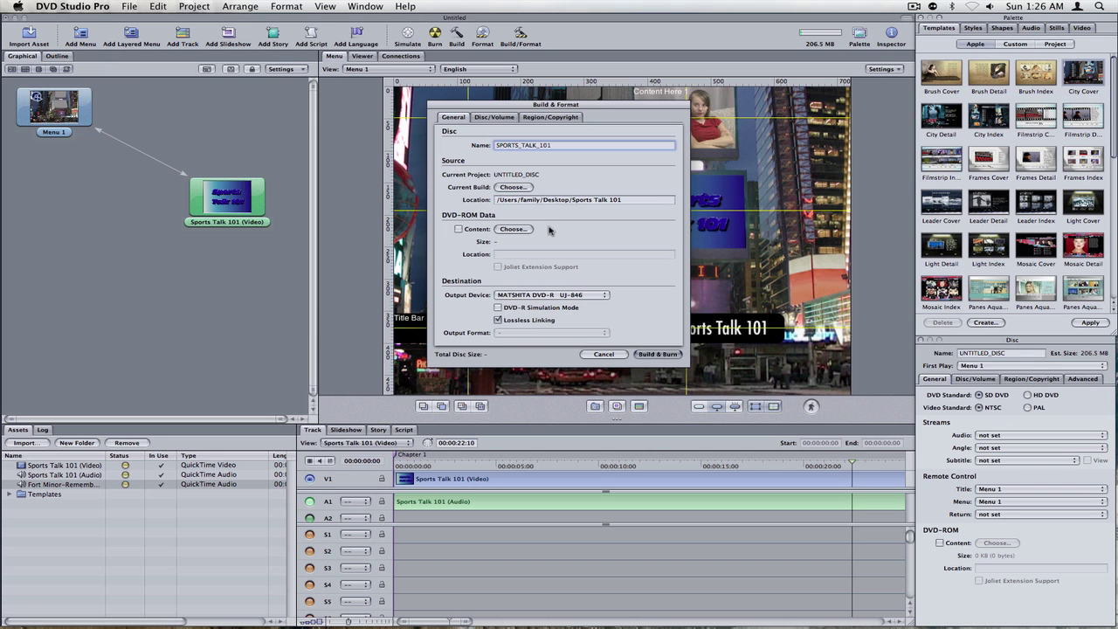
# - Review the disc/volume and region code settings in Build & Format
pyautogui.click(492, 119)
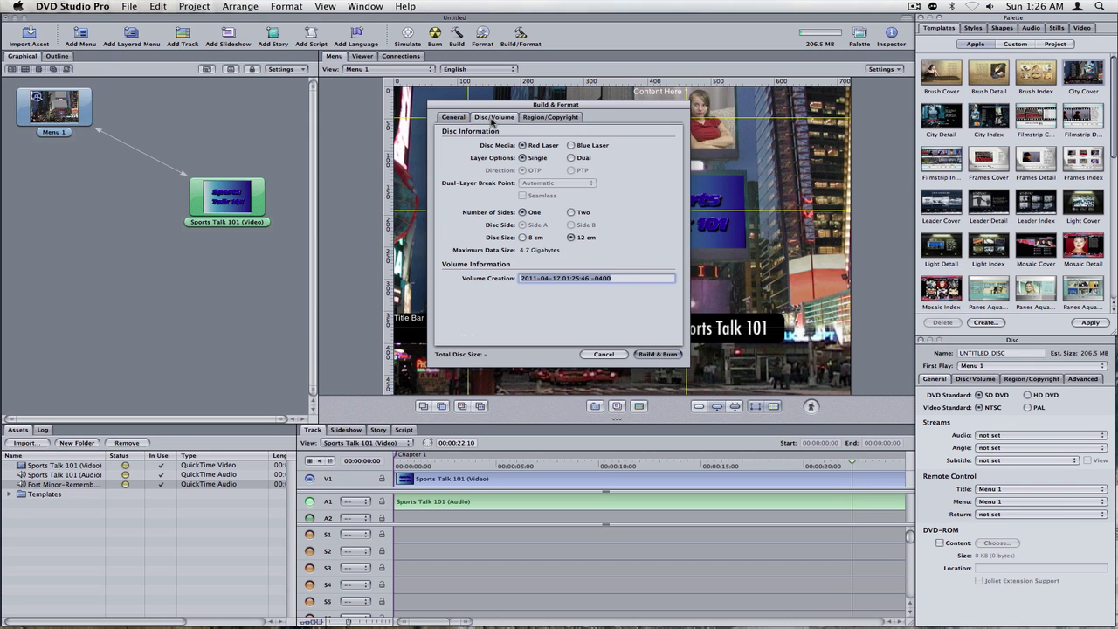
pyautogui.click(561, 118)
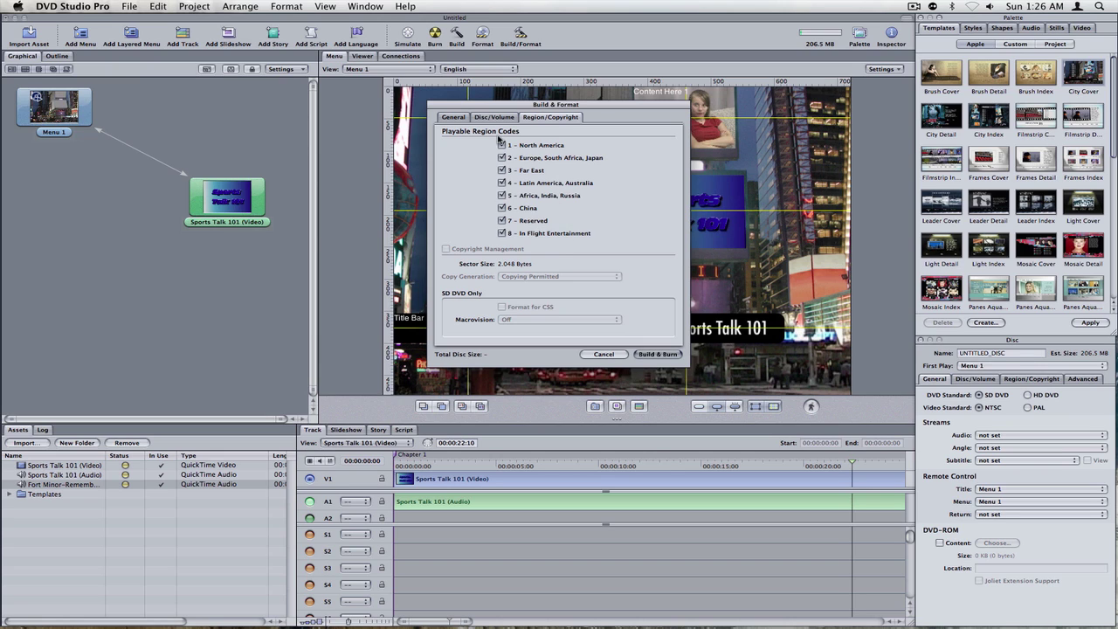
pyautogui.click(495, 121)
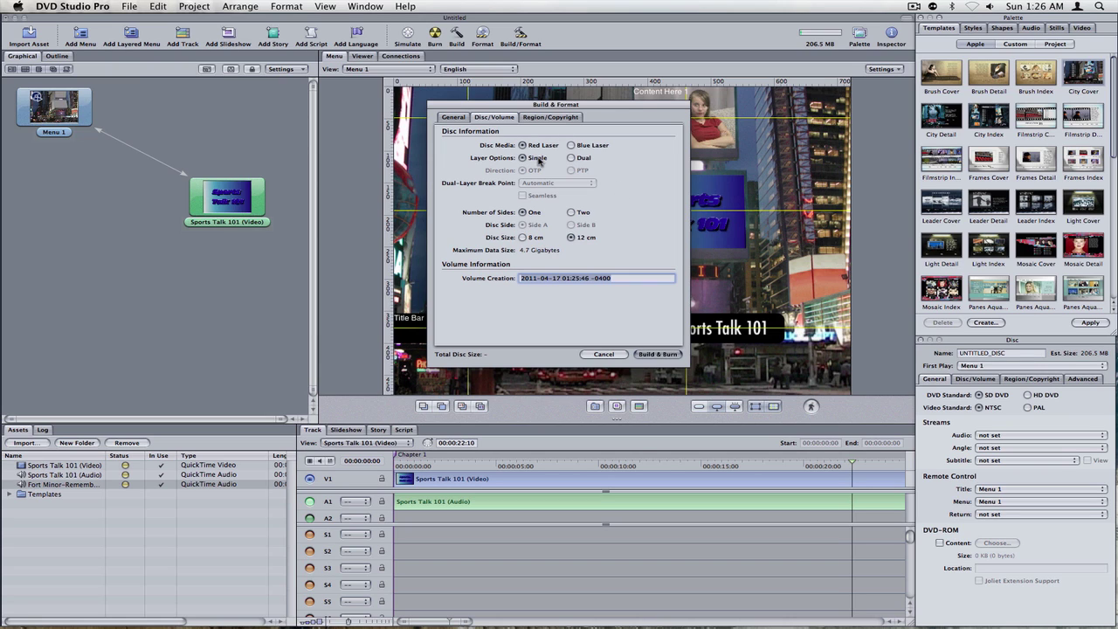
pyautogui.click(460, 119)
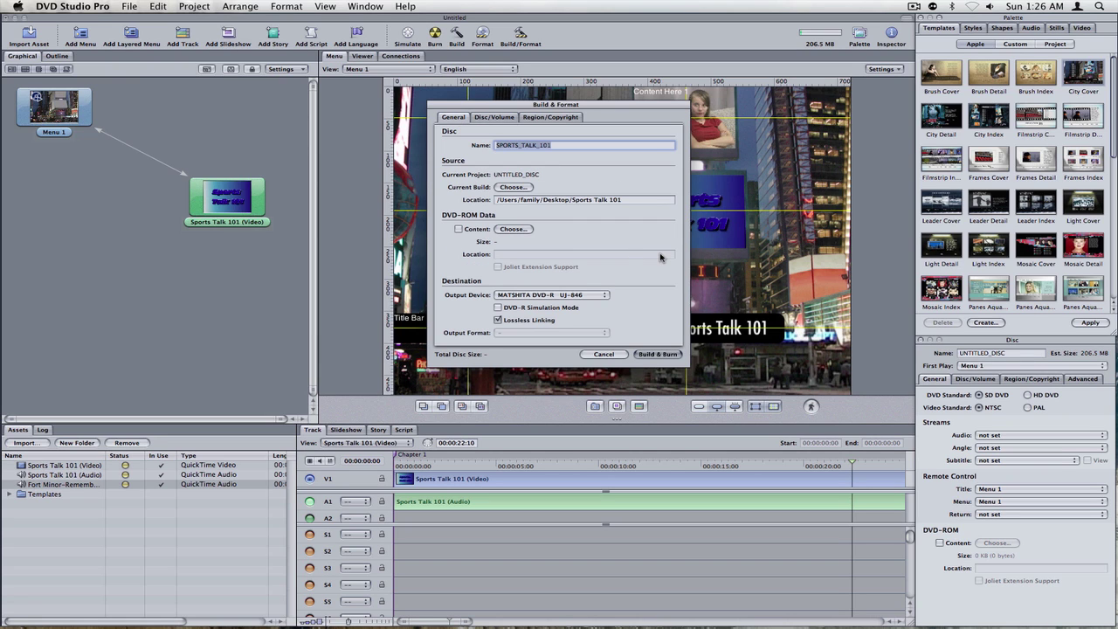
# - Start the Build & Burn of SPORTS_TALK_101 to a blank DVD
pyautogui.click(659, 353)
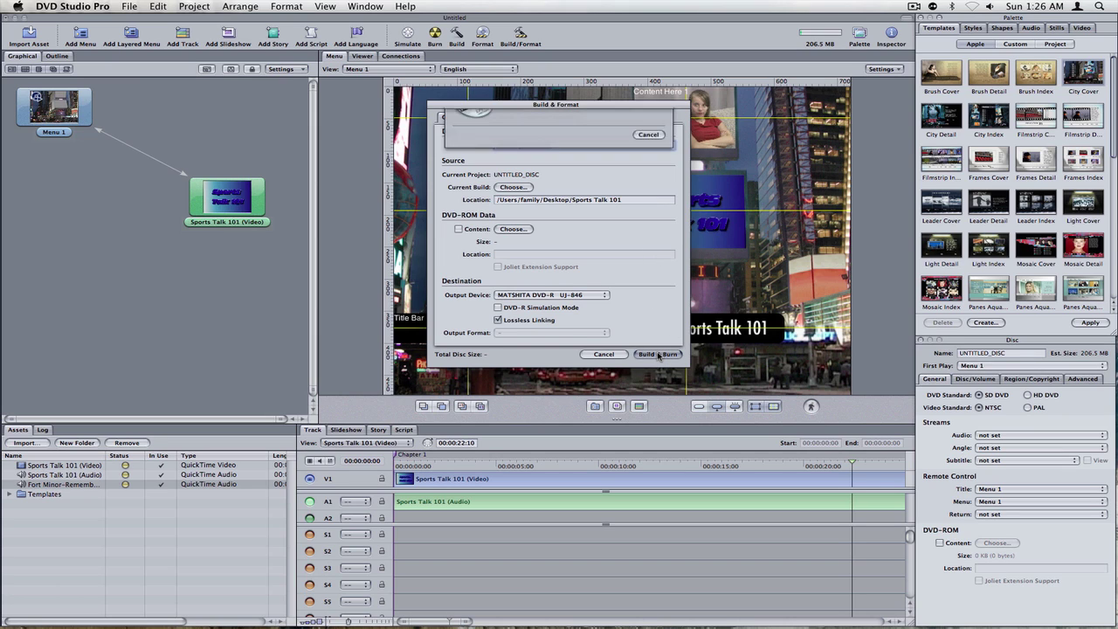